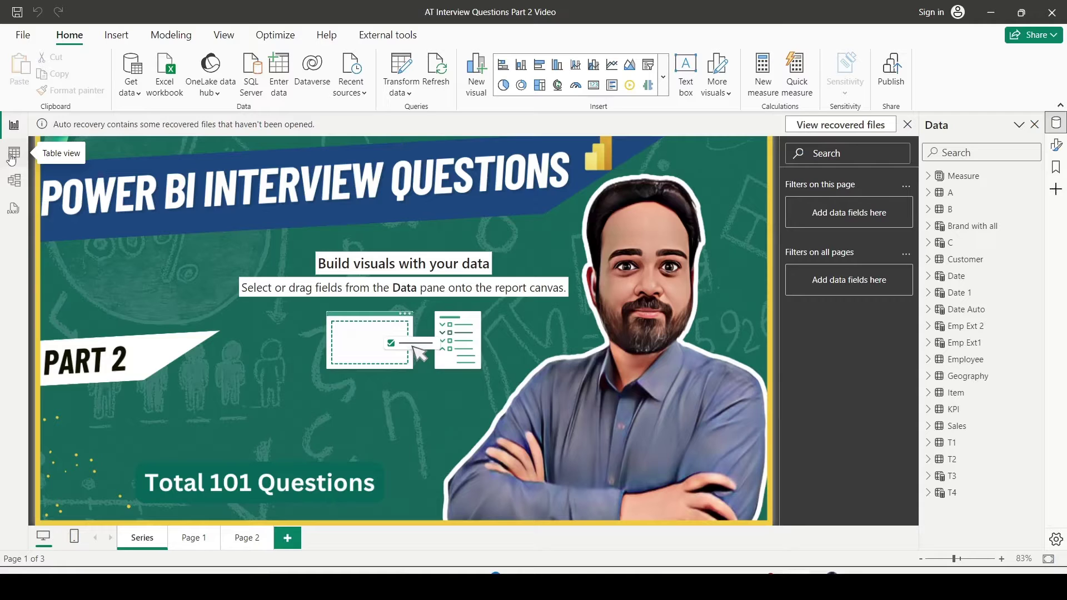
- In table view, create a new table Text = {1,2,3,4,5}
{"action": "left_click", "coordinate": [12, 156]}
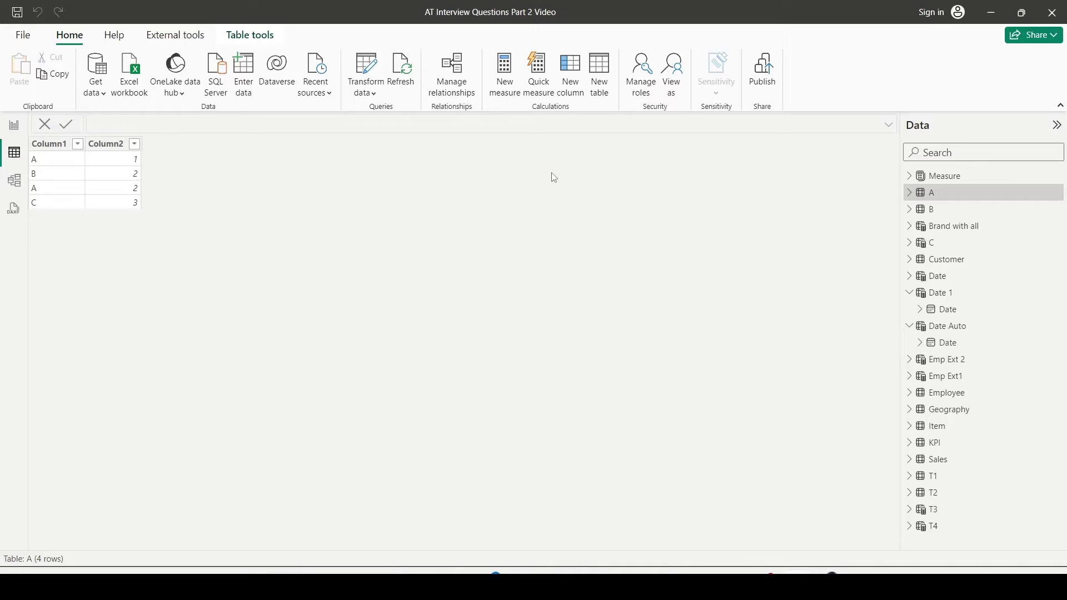
{"action": "left_click_drag", "start_coordinate": [571, 44], "coordinate": [622, 103]}
{"action": "left_click_drag", "start_coordinate": [41, 25], "coordinate": [87, 45]}
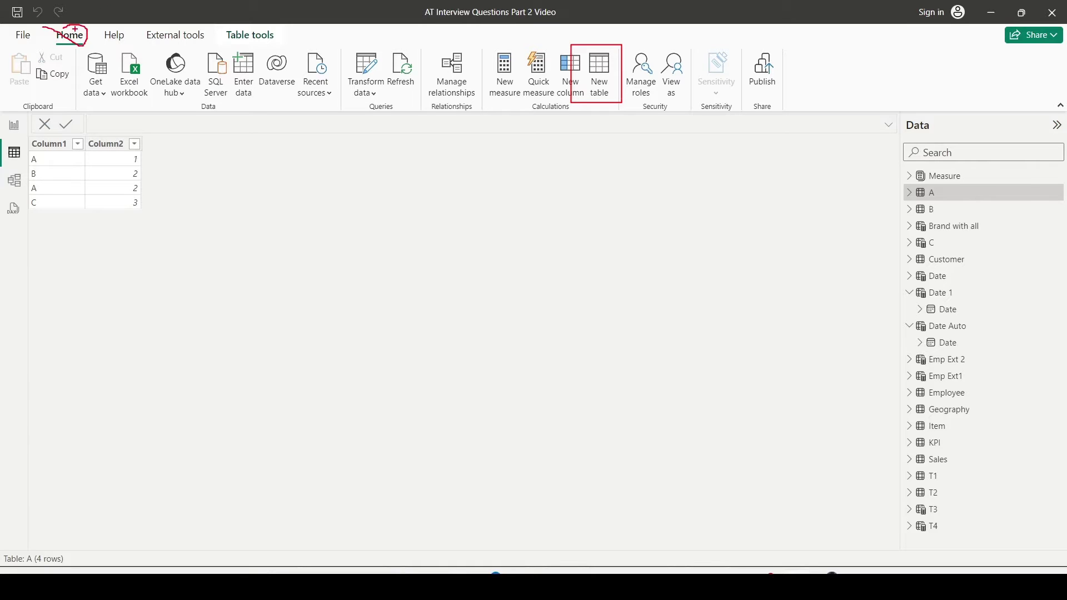
{"action": "key", "text": "Escape"}
{"action": "left_click", "coordinate": [596, 85]}
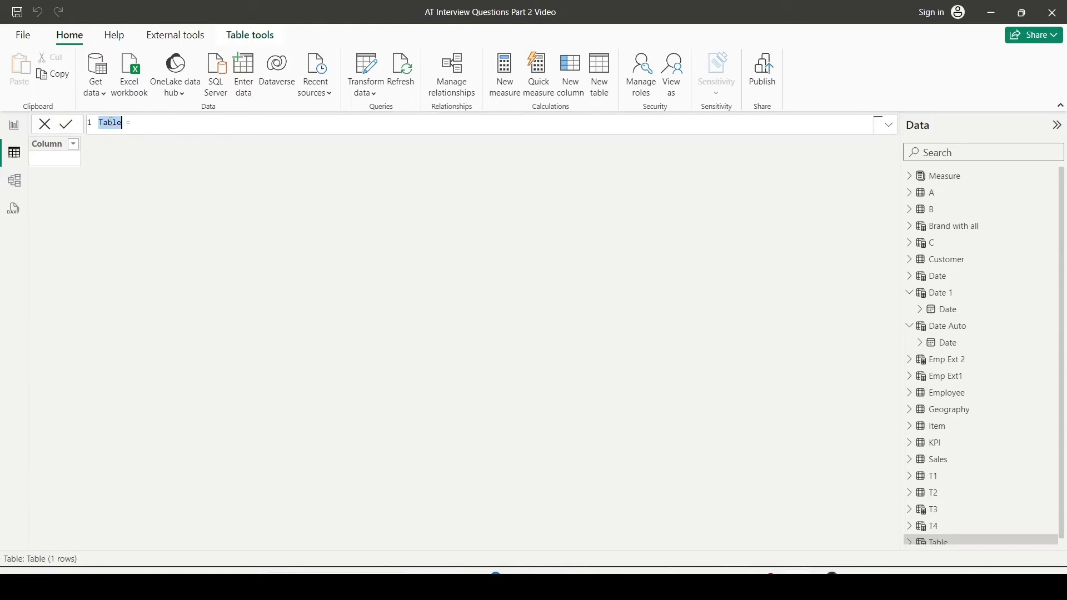
{"action": "type", "text": "Text = {"}
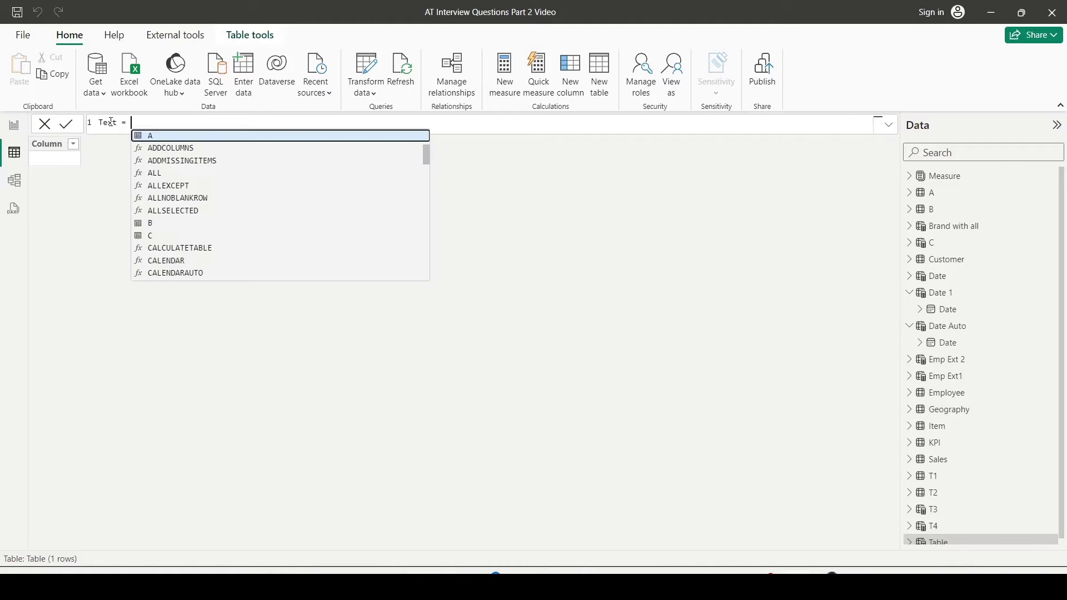
{"action": "type", "text": "1,"}
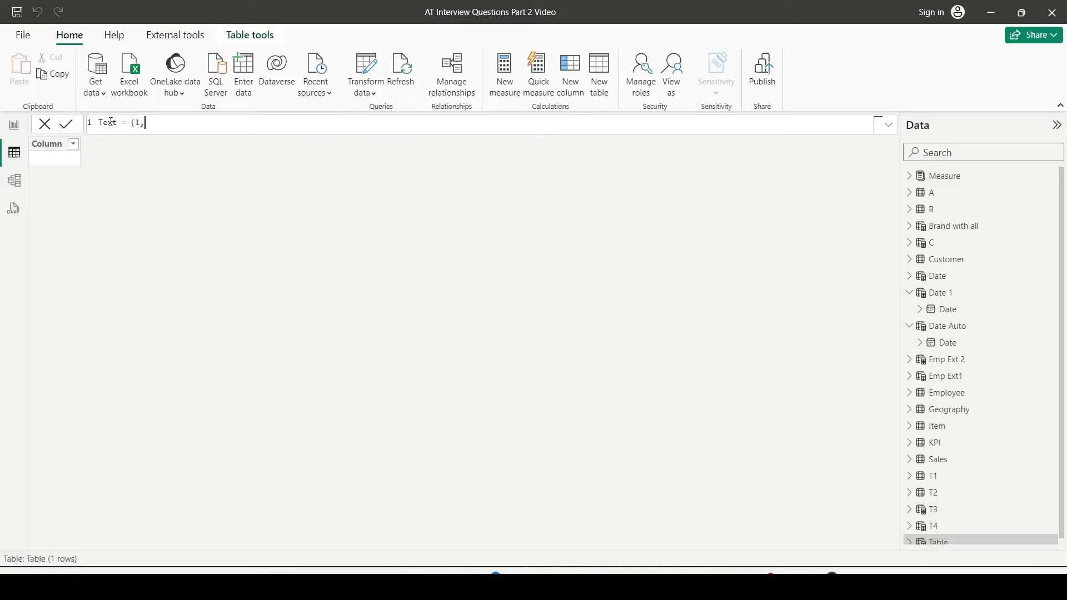
{"action": "type", "text": "2,3,4}"}
{"action": "key", "text": "Left"}
{"action": "type", "text": ",5"}
{"action": "key", "text": "Return"}
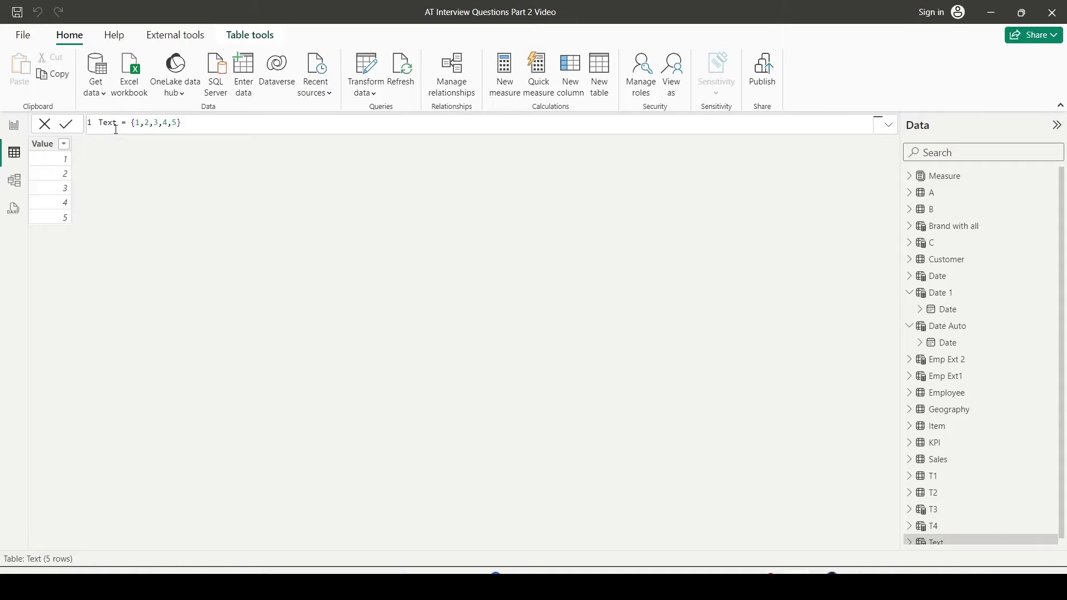
- Rewrite the Text formula as MINX({1,2,3,4,5},[value])
{"action": "left_click", "coordinate": [132, 124]}
{"action": "type", "text": "Minx("}
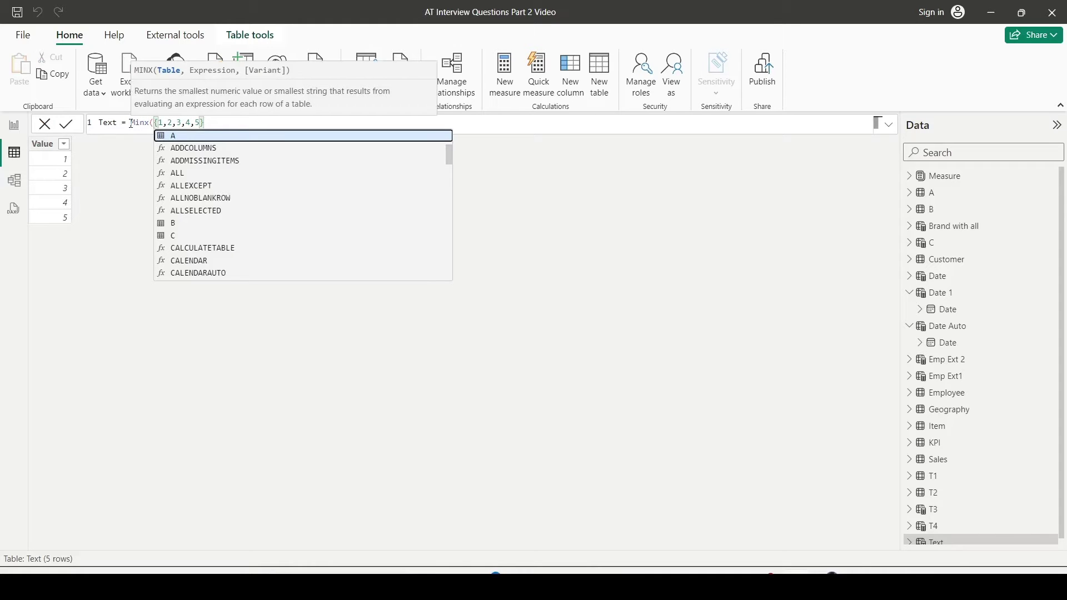
{"action": "key", "text": "End"}
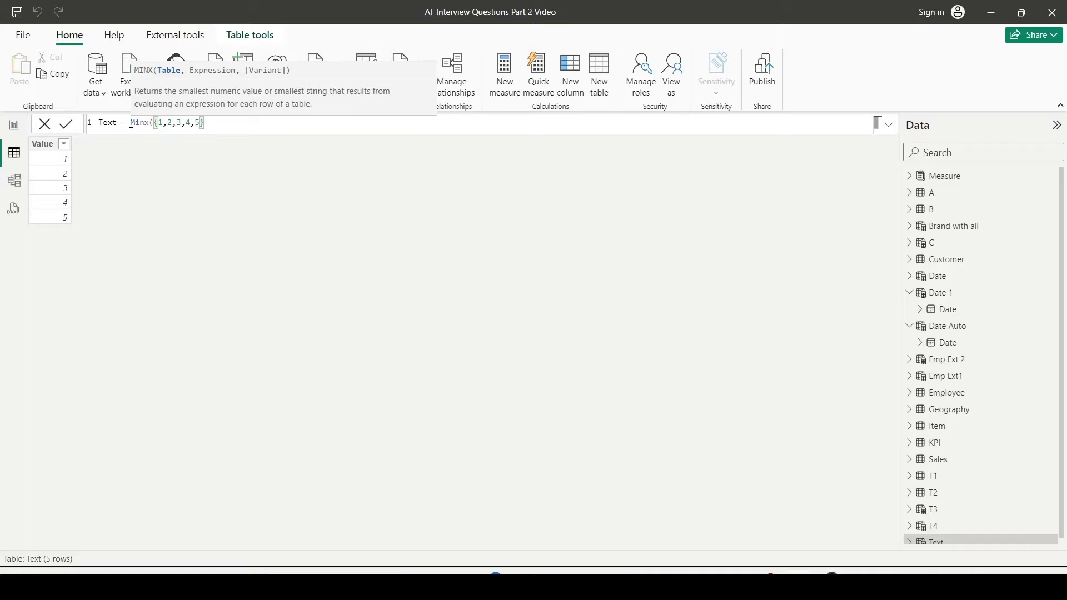
{"action": "type", "text": ",[v"}
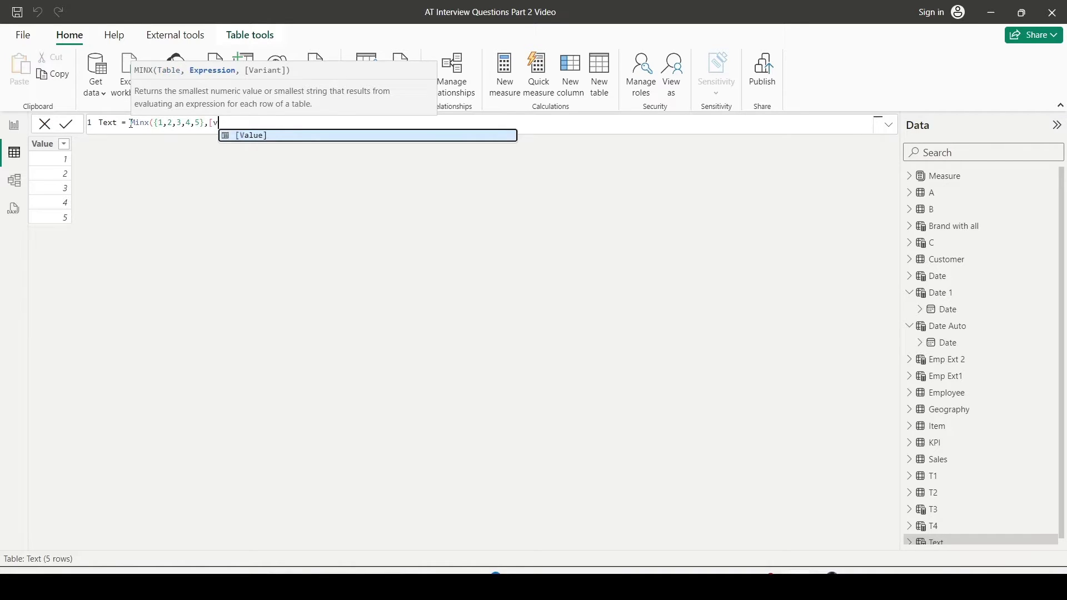
{"action": "type", "text": "alue])"}
{"action": "key", "text": "Return"}
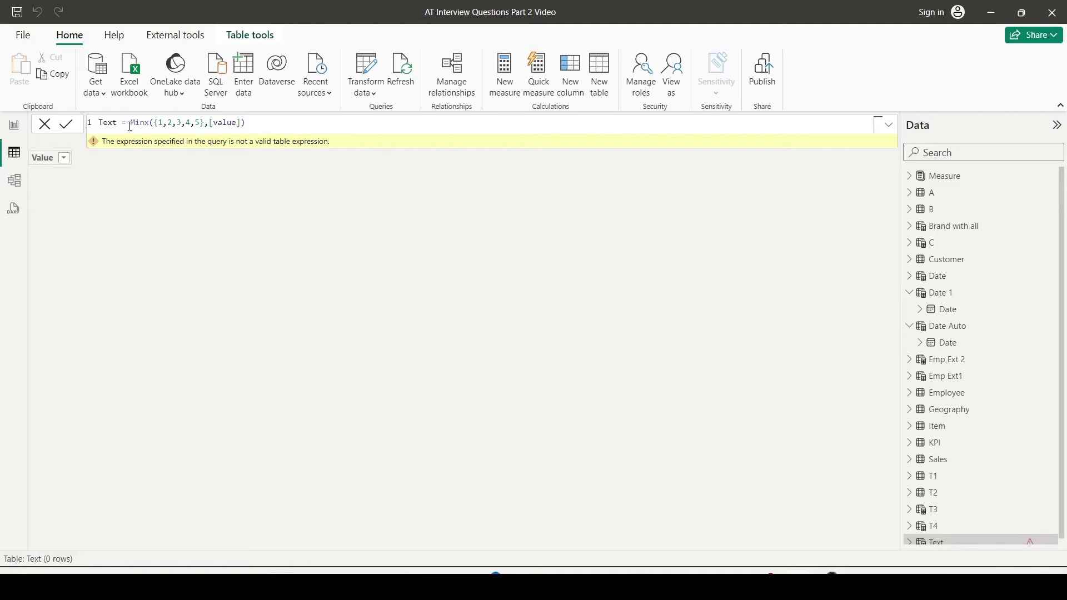
- Wrap the MINX expression in braces to fix the error, returning a single row of 1
{"action": "type", "text": "{"}
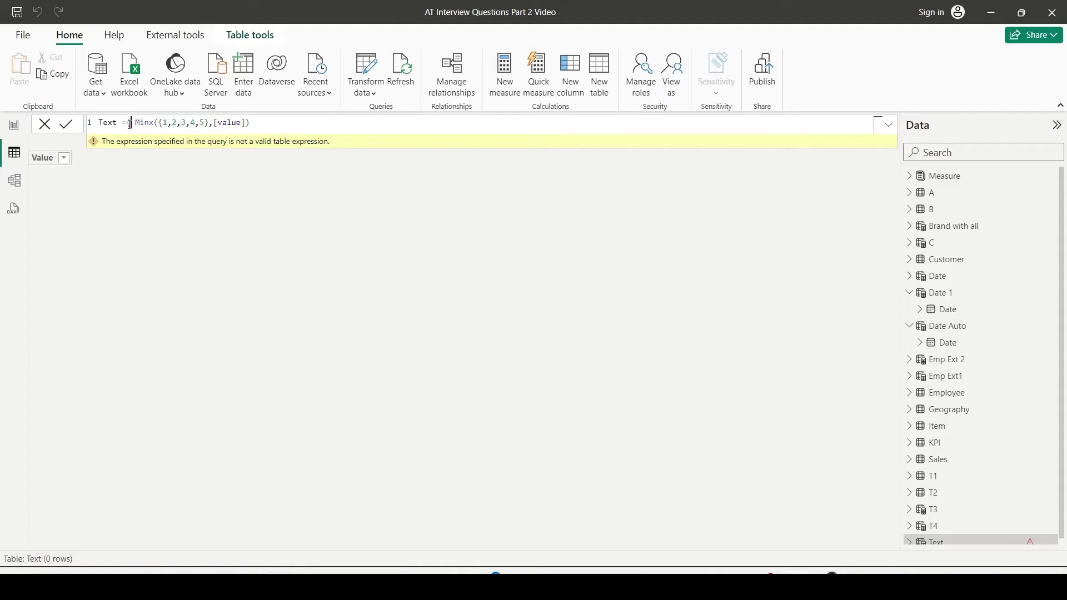
{"action": "key", "text": "Right"}
{"action": "key", "text": "Right"}
{"action": "key", "text": "Right"}
{"action": "key", "text": "Right"}
{"action": "key", "text": "Right"}
{"action": "key", "text": "Right"}
{"action": "key", "text": "Right"}
{"action": "key", "text": "Right"}
{"action": "key", "text": "Right"}
{"action": "key", "text": "Right"}
{"action": "key", "text": "Right"}
{"action": "key", "text": "Right"}
{"action": "key", "text": "Right"}
{"action": "key", "text": "Right"}
{"action": "key", "text": "Right"}
{"action": "key", "text": "Right"}
{"action": "key", "text": "Right"}
{"action": "key", "text": "Right"}
{"action": "key", "text": "Right"}
{"action": "key", "text": "Right"}
{"action": "type", "text": "}"}
{"action": "key", "text": "Return"}
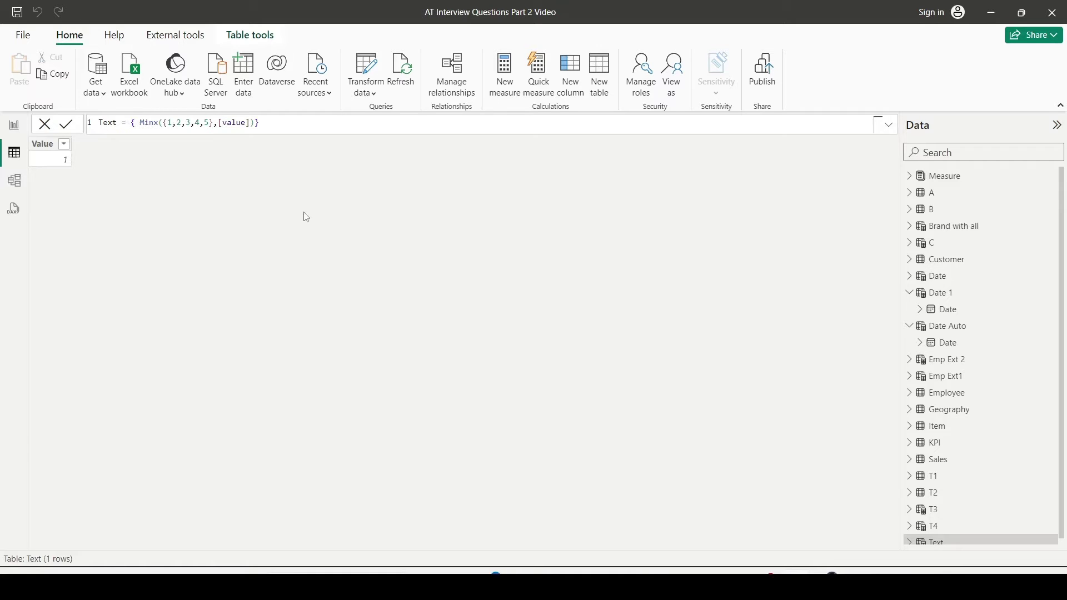
{"action": "mouse_move", "coordinate": [986, 324]}
- Open the Item table, check Column 3's formula, and add a new calculated column
{"action": "left_click", "coordinate": [939, 426]}
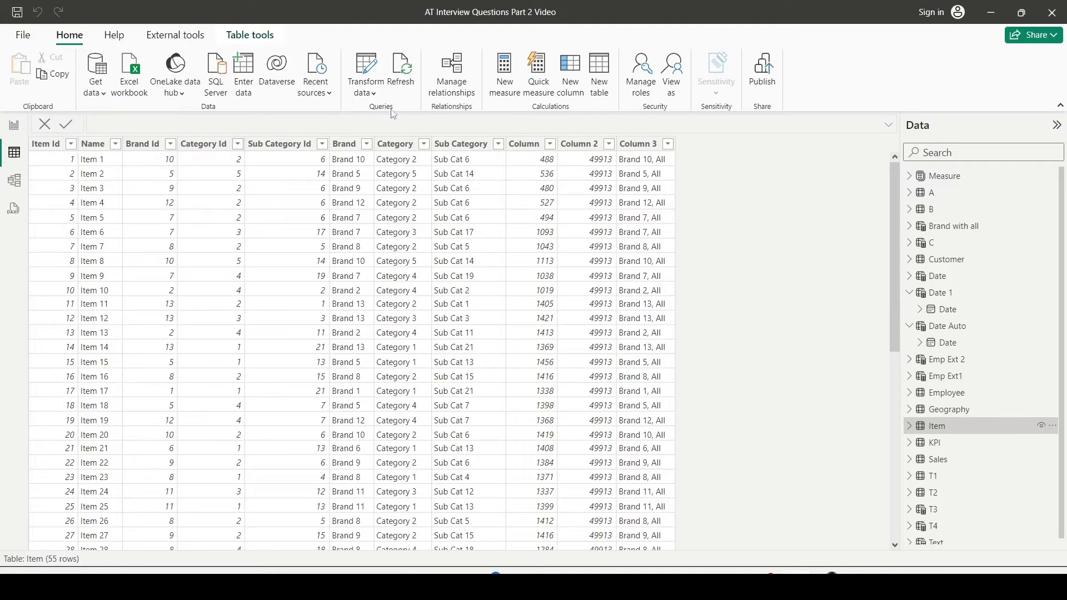
{"action": "left_click", "coordinate": [648, 144]}
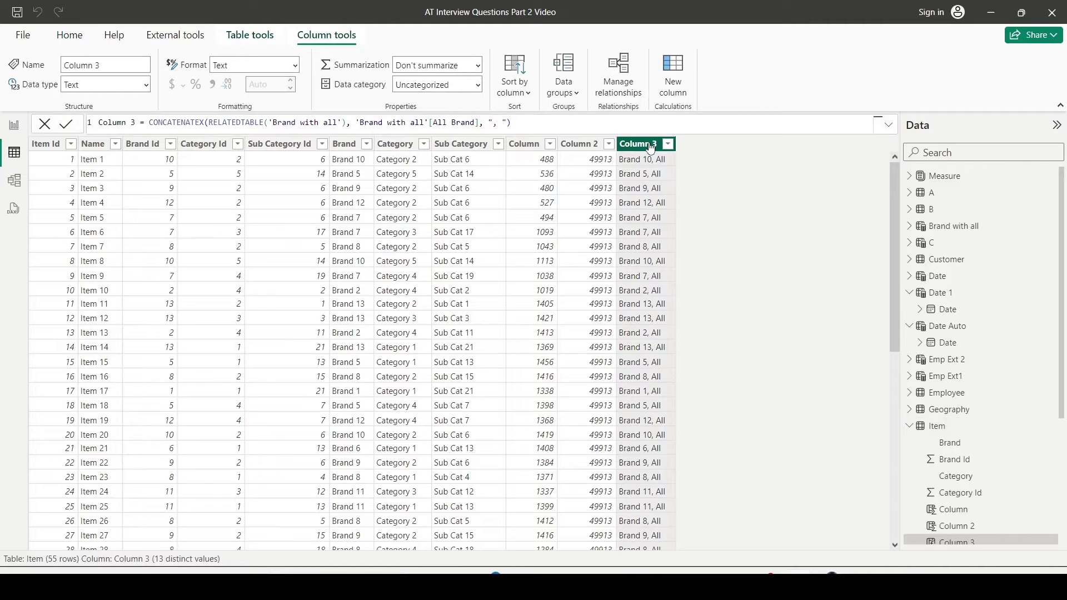
{"action": "left_click", "coordinate": [674, 69]}
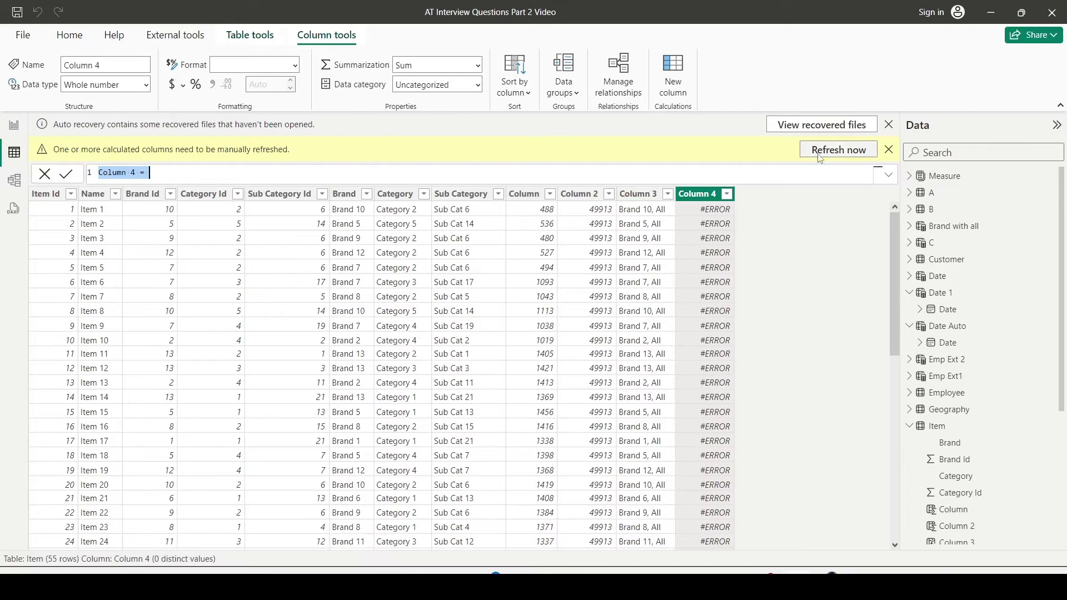
- Rename the column to Min and start a MINX list with [Item Id]
{"action": "left_click_drag", "start_coordinate": [135, 173], "coordinate": [68, 173]}
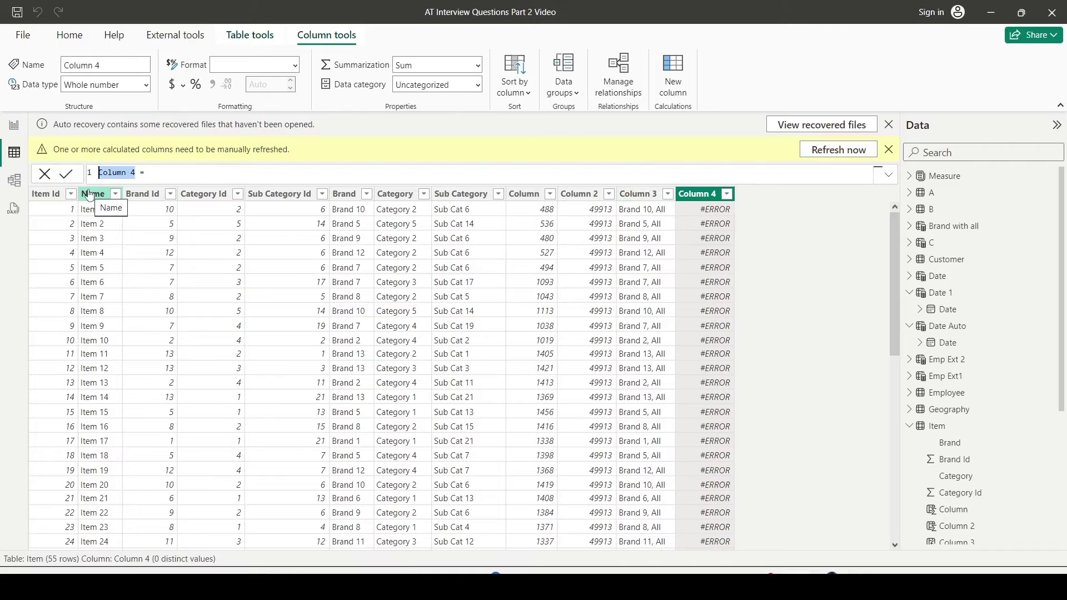
{"action": "type", "text": "Min = "}
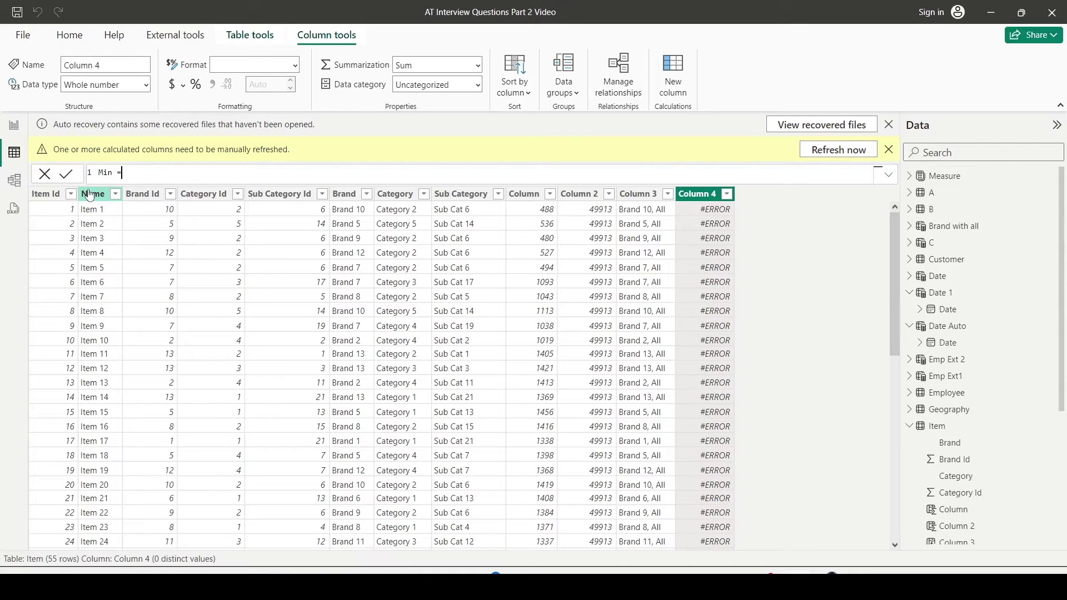
{"action": "type", "text": "Minx"}
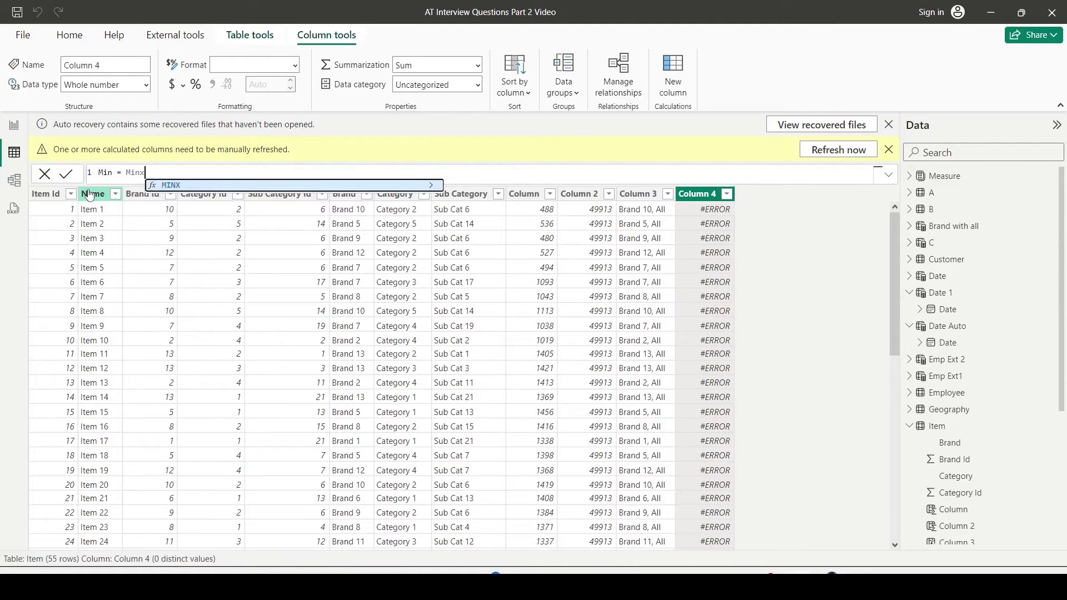
{"action": "type", "text": "({"}
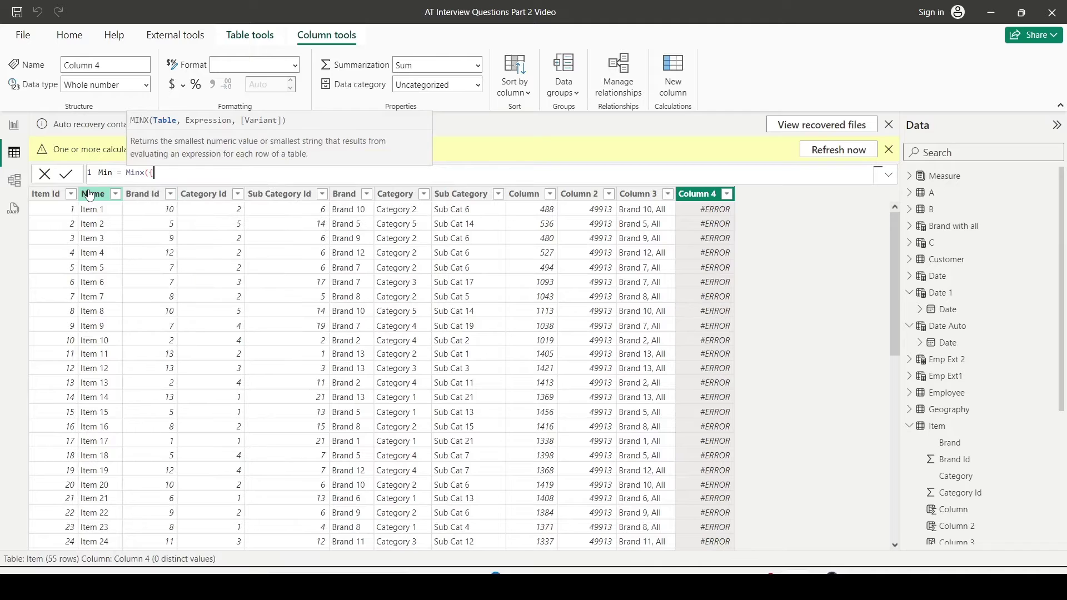
{"action": "type", "text": "["}
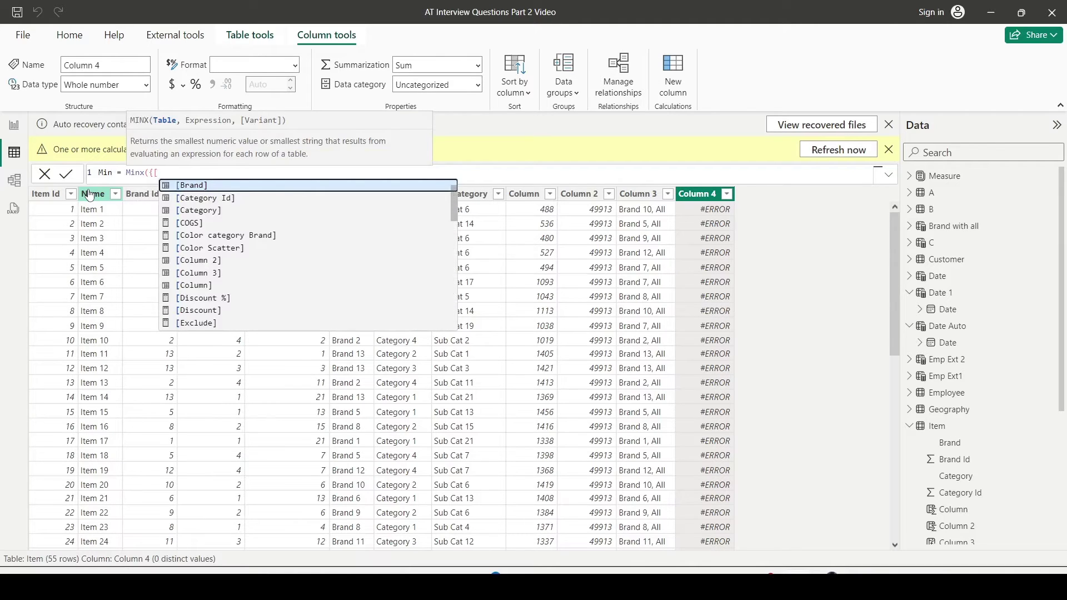
{"action": "key", "text": "Down"}
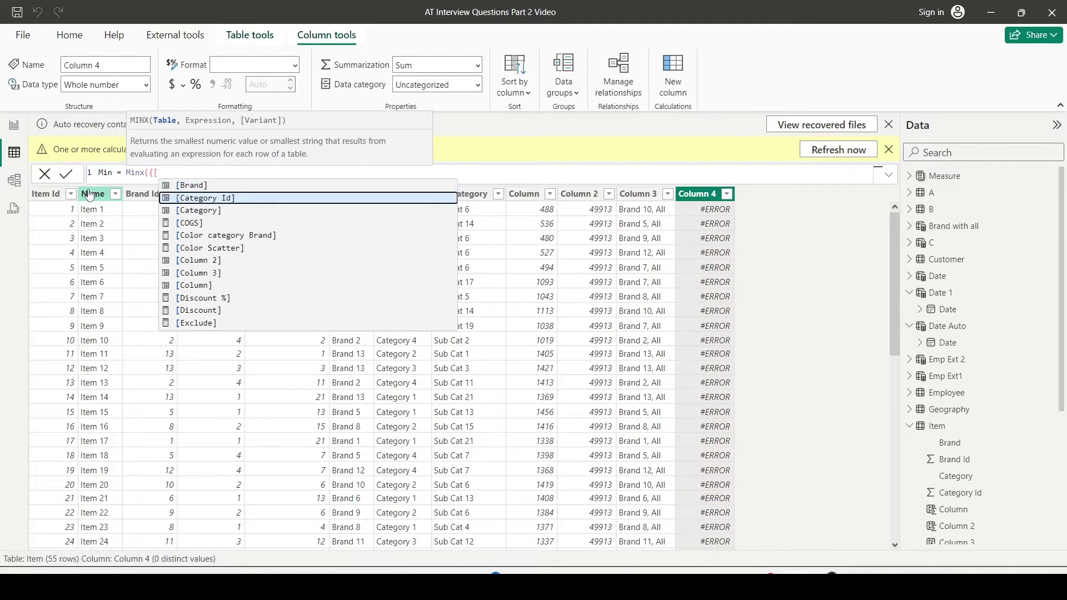
{"action": "key", "text": "BackSpace"}
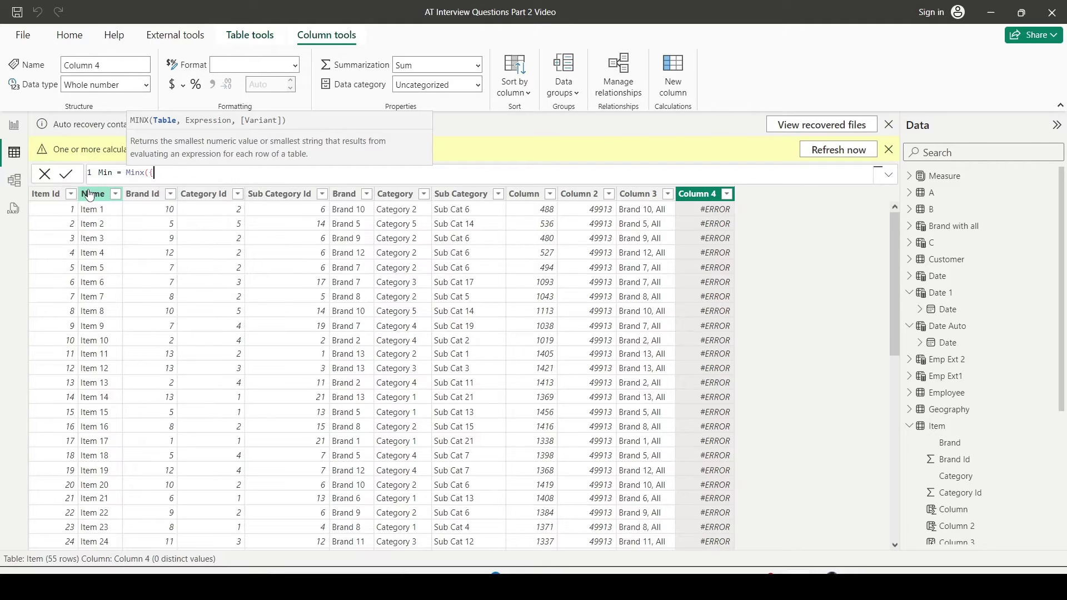
{"action": "type", "text": "[ite"}
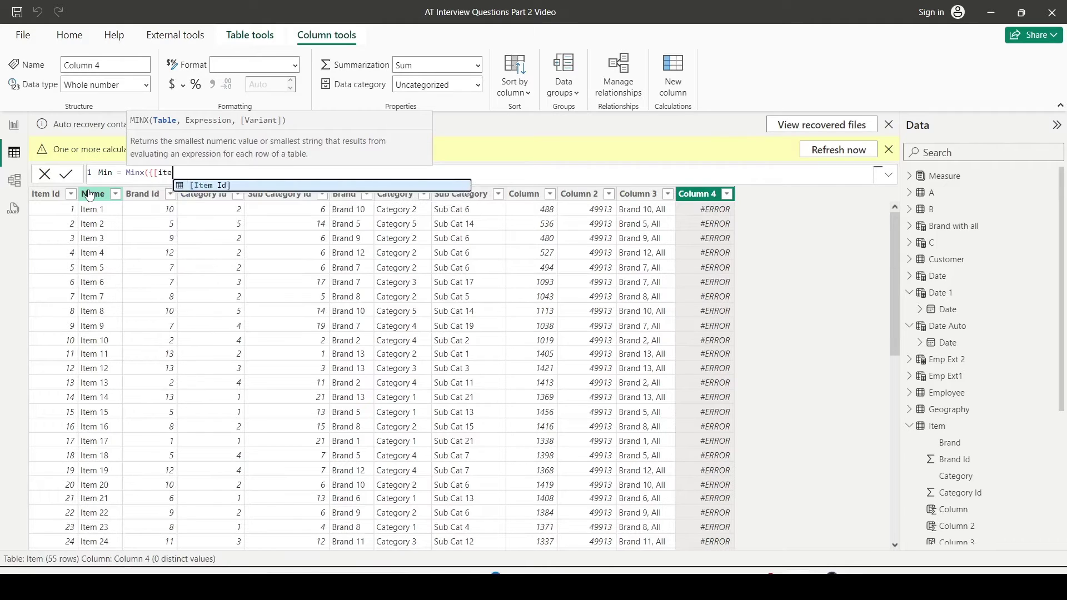
{"action": "key", "text": "Tab"}
- Add [Brand Id], [Category Id] and [Sub Category Id] to the MINX list
{"action": "type", "text": ",[br"}
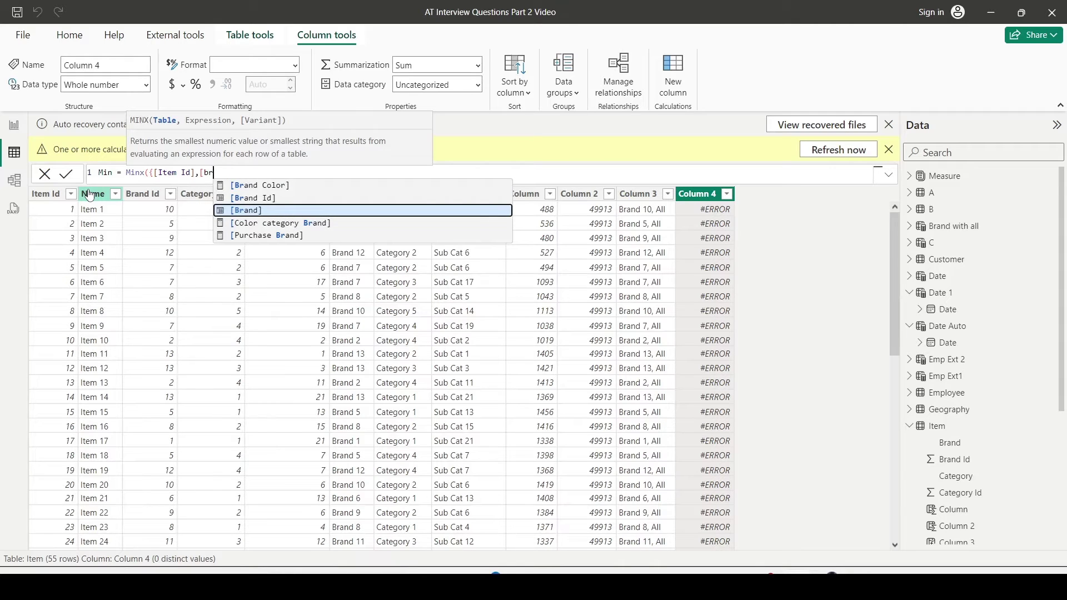
{"action": "key", "text": "Up"}
{"action": "key", "text": "Tab"}
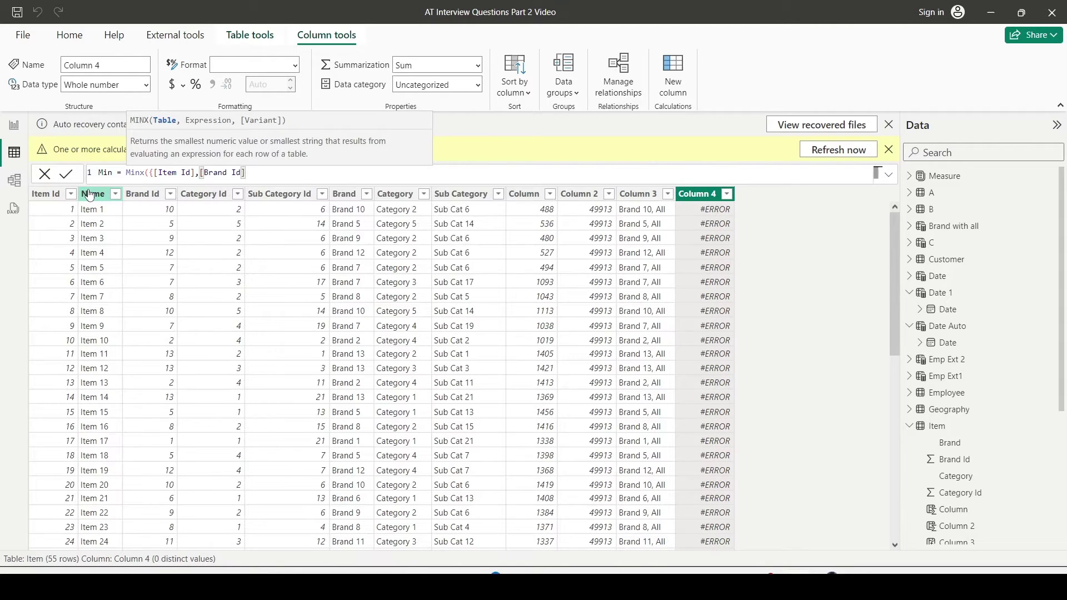
{"action": "type", "text": ", [ca"}
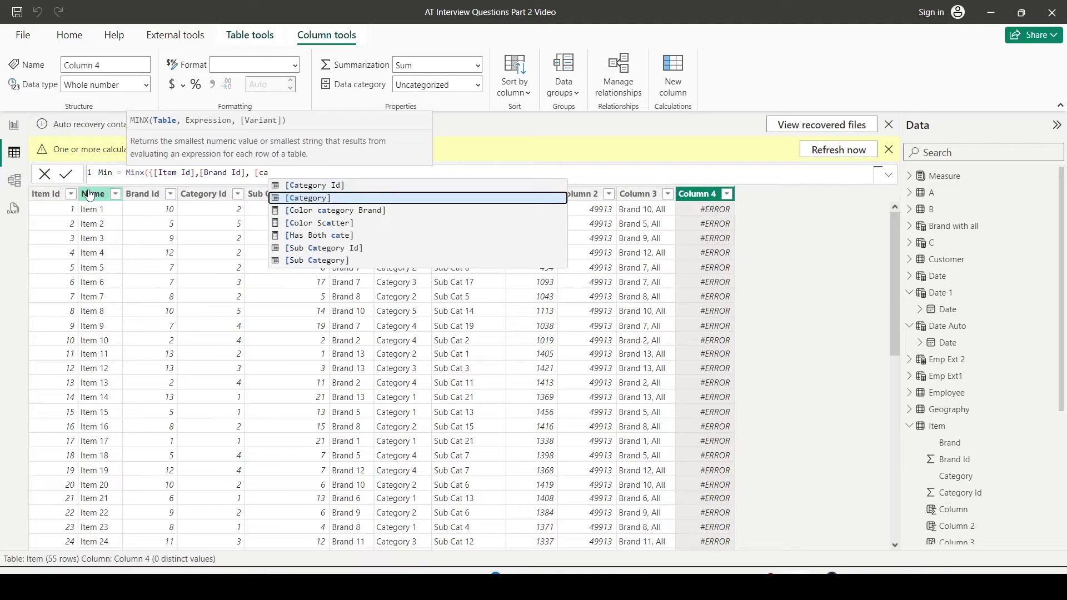
{"action": "key", "text": "Up"}
{"action": "key", "text": "Tab"}
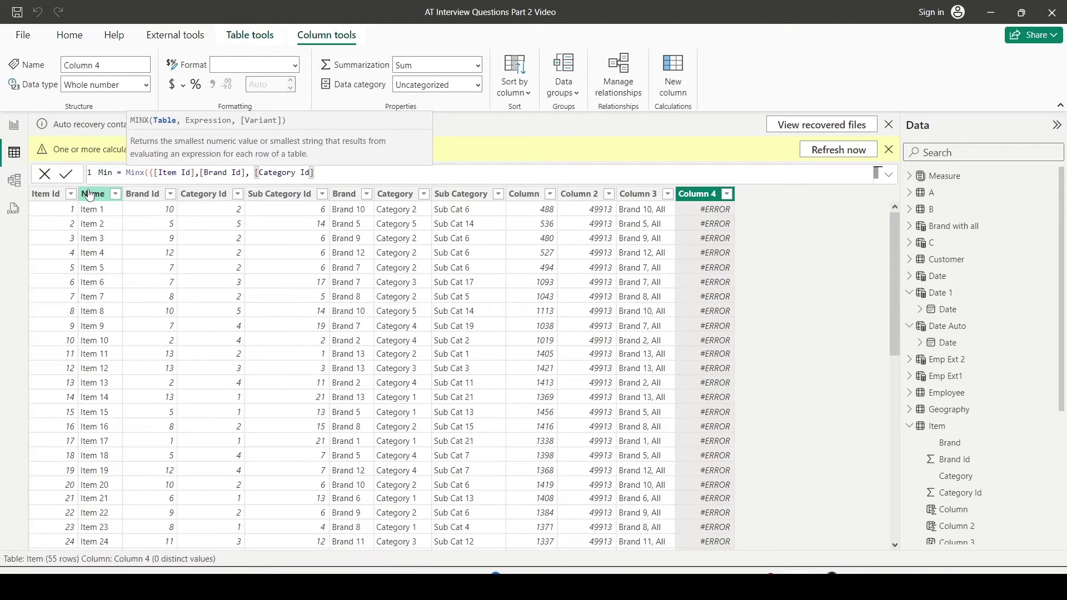
{"action": "type", "text": ", [su"}
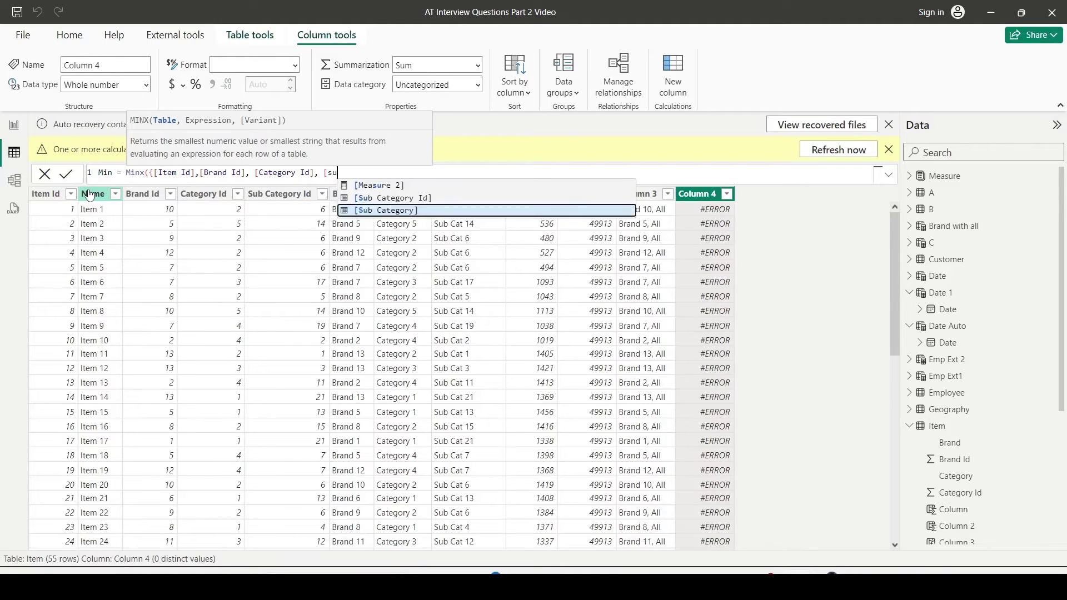
{"action": "key", "text": "Tab"}
{"action": "key", "text": "BackSpace"}
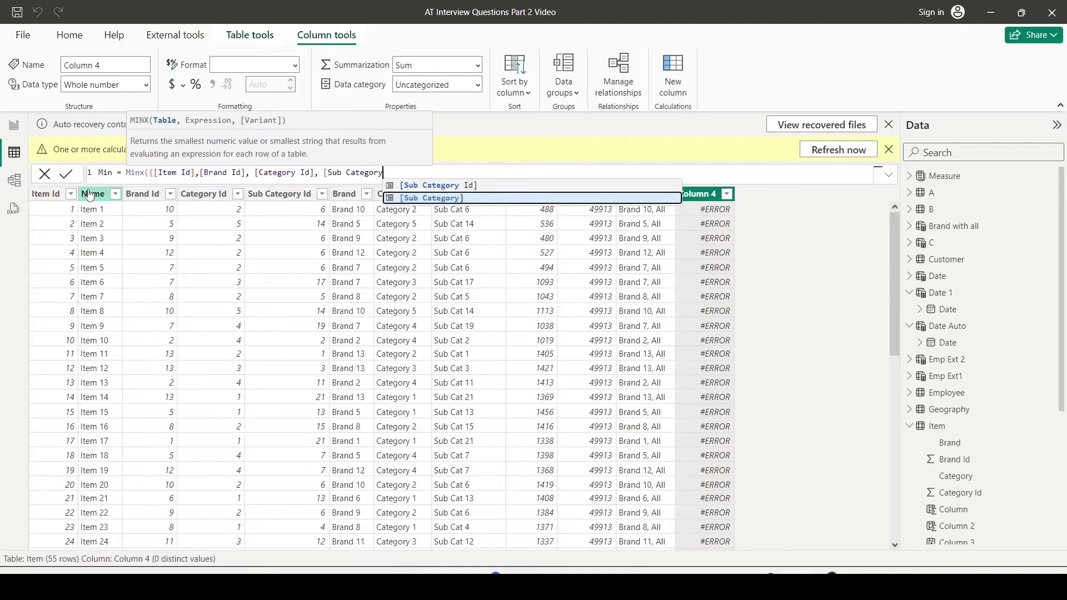
{"action": "key", "text": "Up"}
{"action": "key", "text": "Tab"}
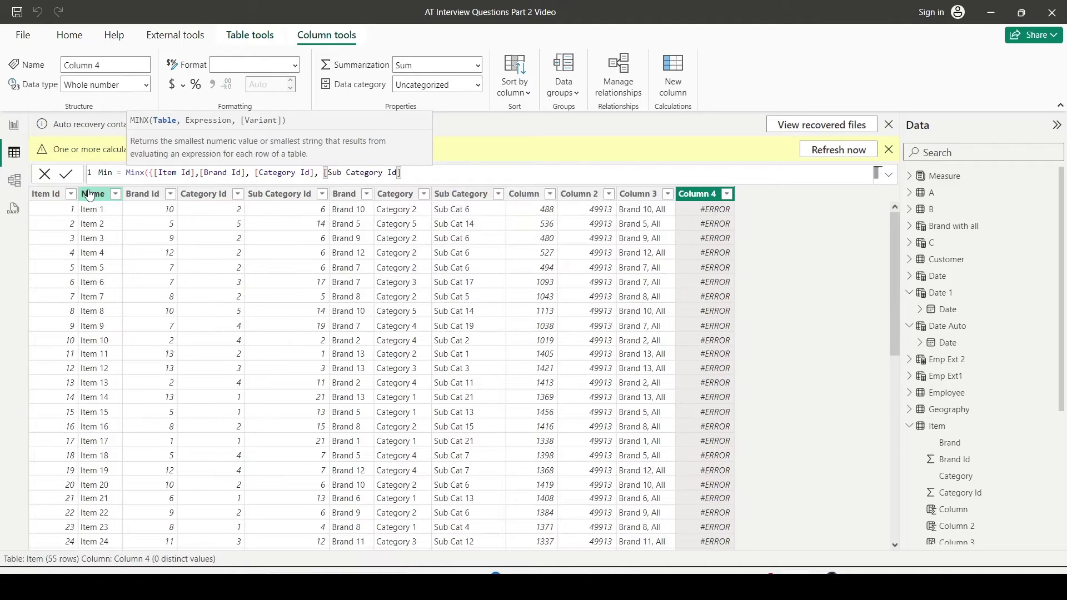
- Close the list with [Value] as the MINX expression and commit the Min column
{"action": "type", "text": "},"}
{"action": "type", "text": "["}
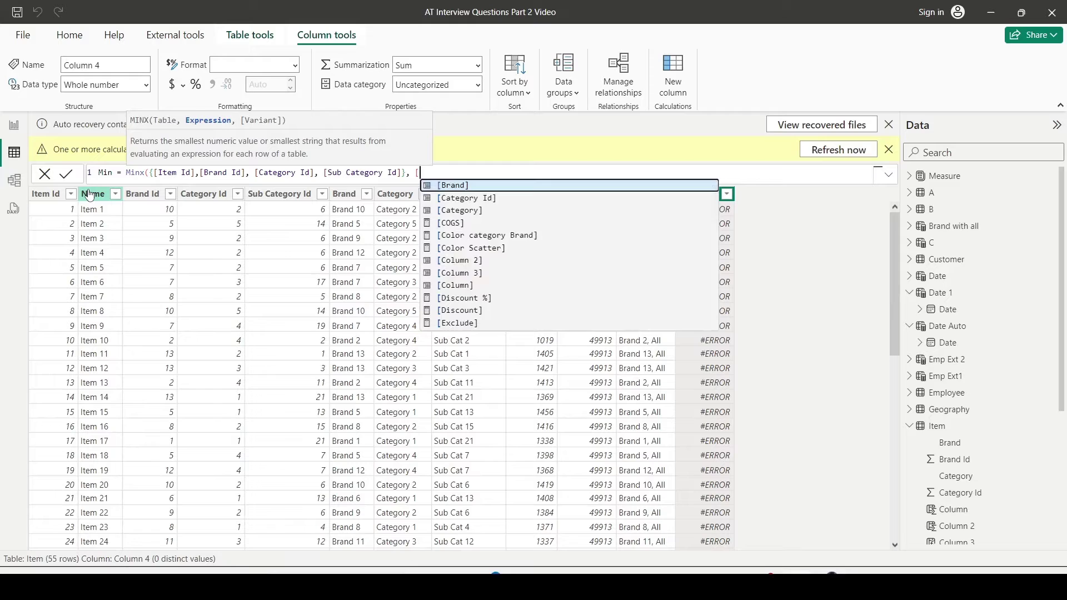
{"action": "type", "text": "Val"}
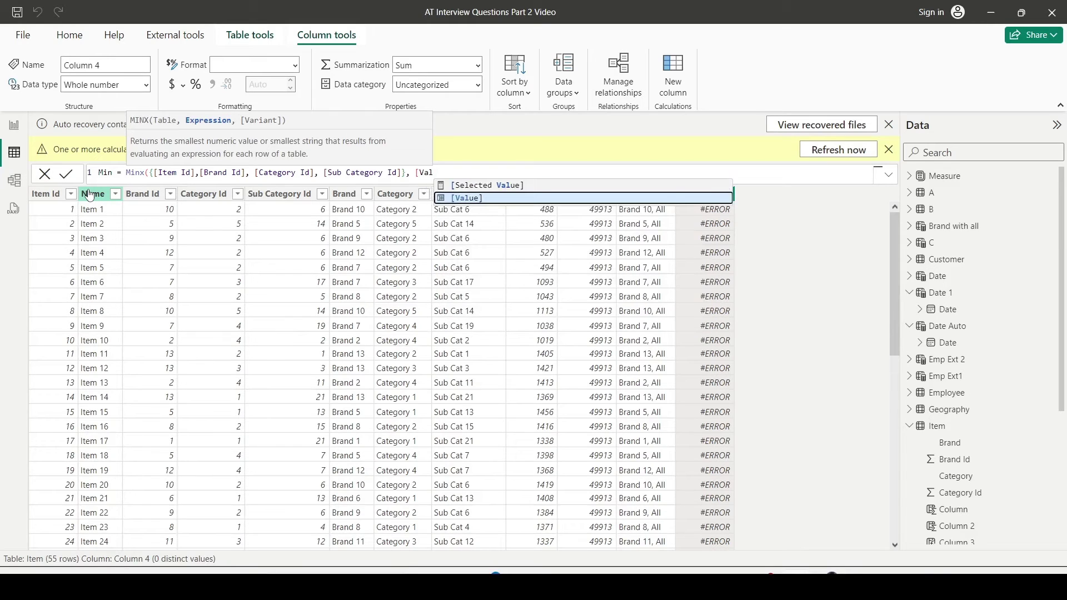
{"action": "key", "text": "Tab"}
{"action": "type", "text": ")"}
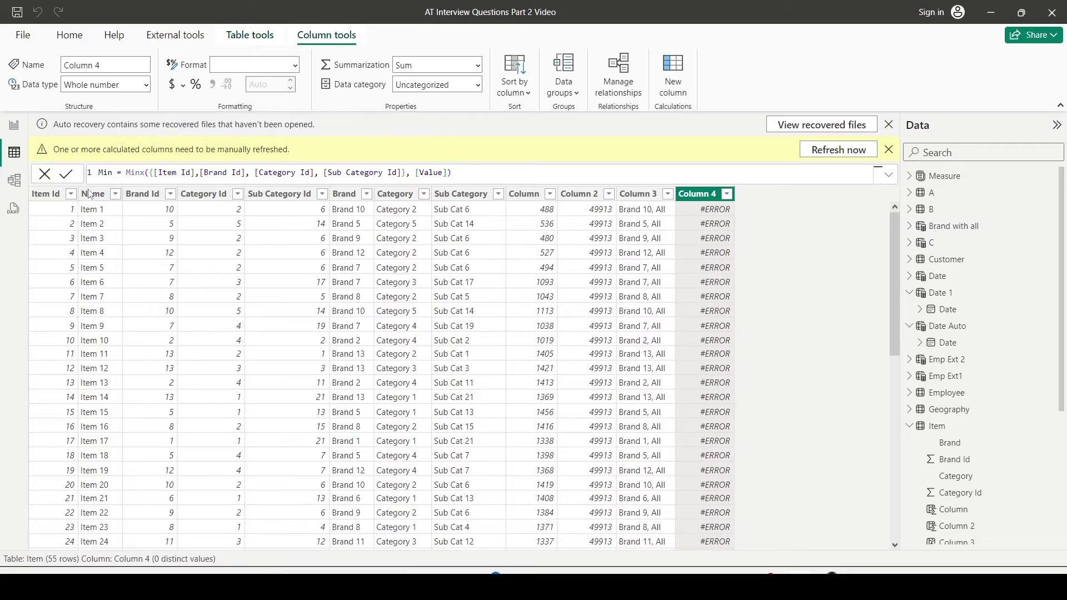
{"action": "key", "text": "Return"}
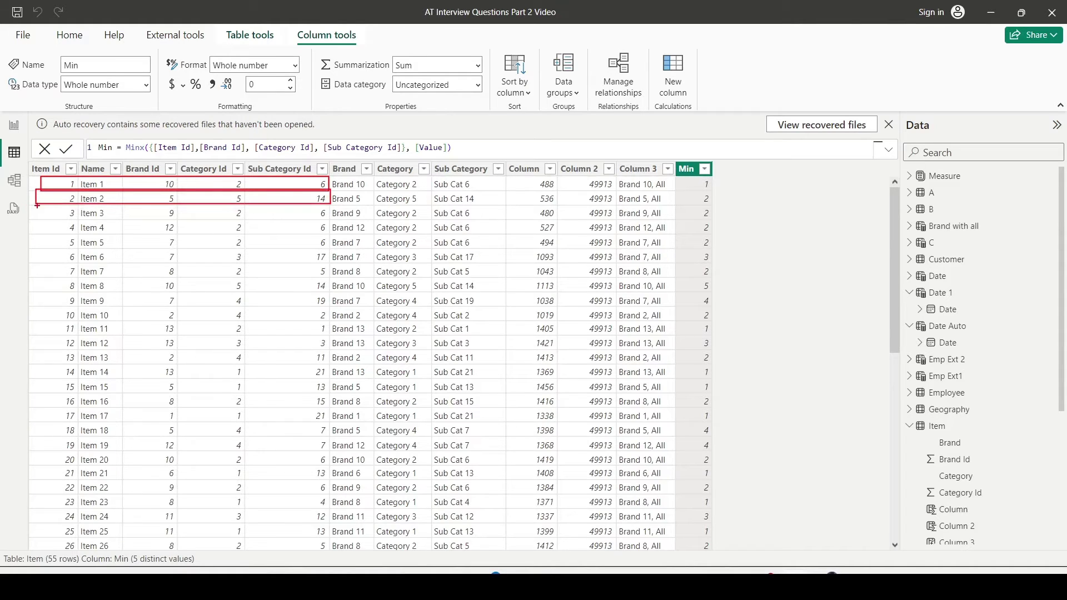
{"action": "left_click_drag", "start_coordinate": [38, 205], "coordinate": [337, 221]}
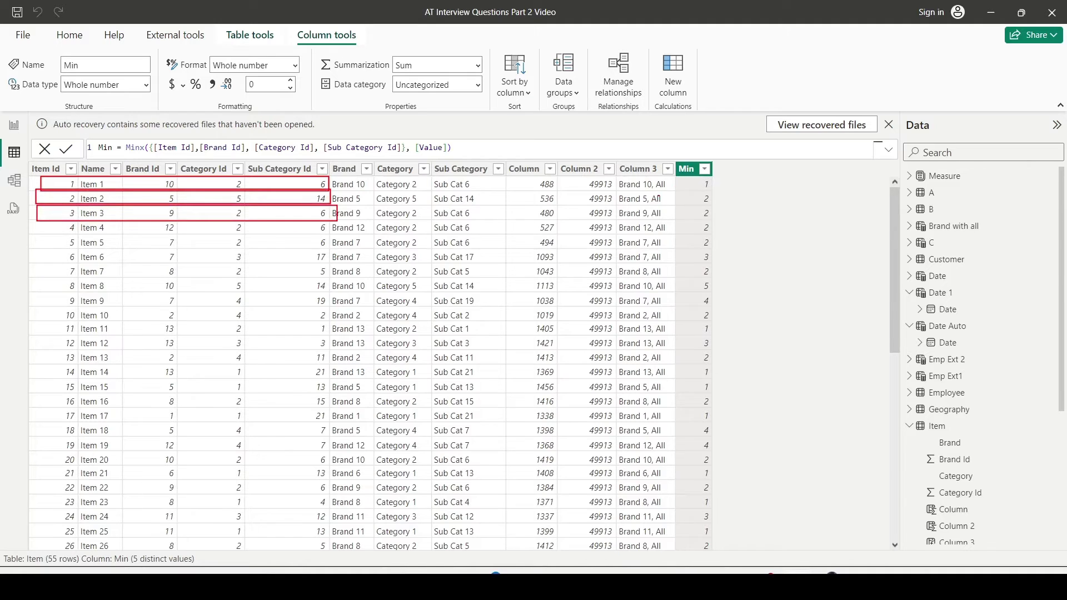
{"action": "left_click_drag", "start_coordinate": [684, 208], "coordinate": [717, 222]}
{"action": "mouse_move", "coordinate": [36, 220]}
{"action": "left_mouse_down"}
{"action": "mouse_move", "coordinate": [241, 250]}
{"action": "mouse_move", "coordinate": [345, 245]}
{"action": "mouse_move", "coordinate": [345, 235]}
{"action": "left_mouse_up"}
{"action": "left_click_drag", "start_coordinate": [690, 218], "coordinate": [717, 232]}
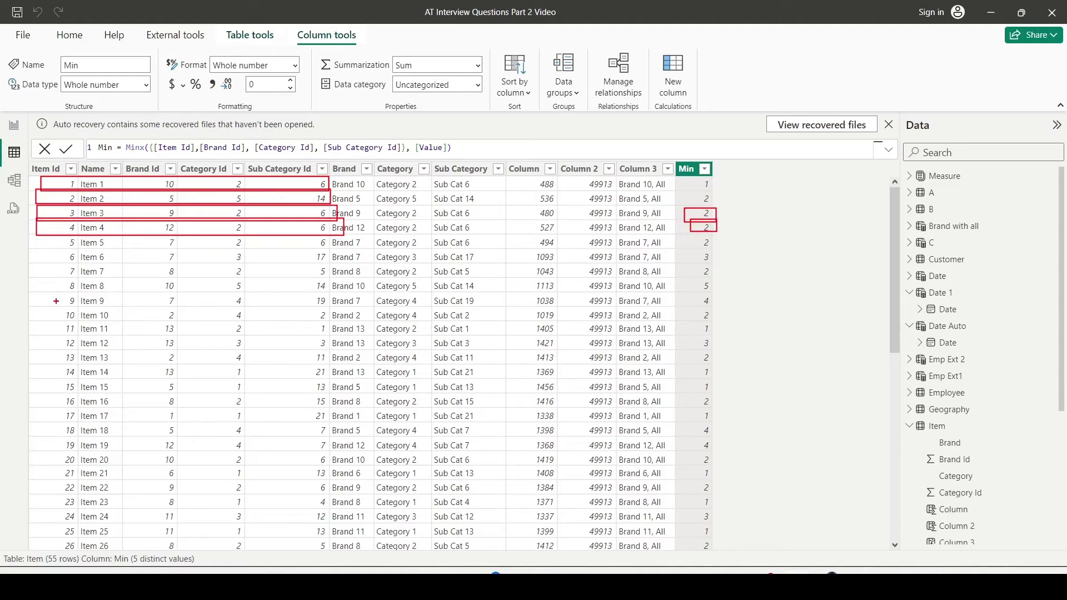
{"action": "left_click_drag", "start_coordinate": [53, 306], "coordinate": [334, 320]}
{"action": "left_click_drag", "start_coordinate": [150, 301], "coordinate": [169, 314]}
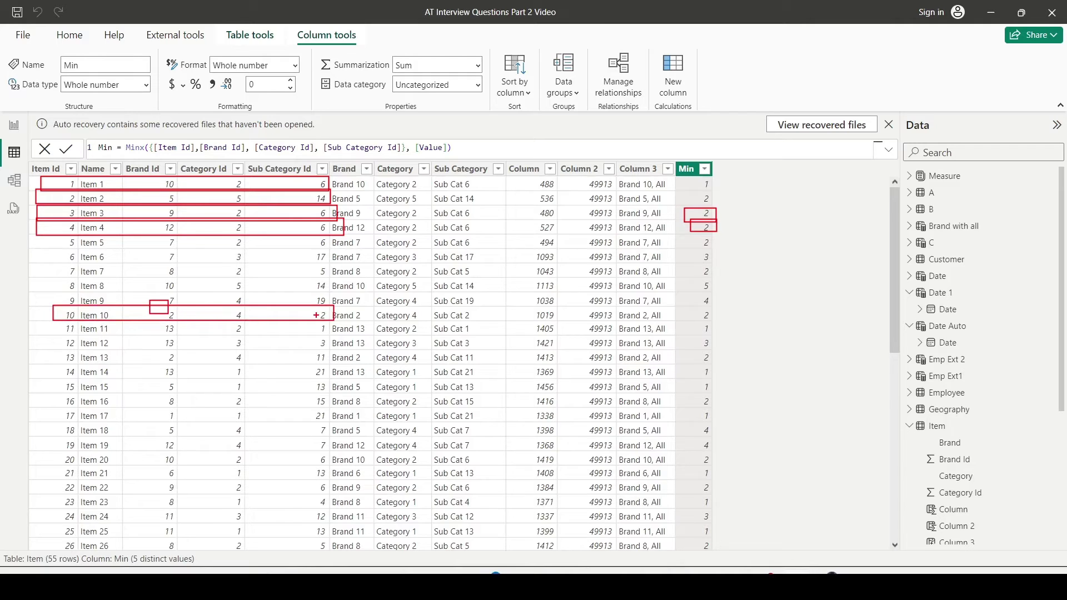
{"action": "left_click_drag", "start_coordinate": [311, 306], "coordinate": [333, 324]}
{"action": "left_click_drag", "start_coordinate": [695, 309], "coordinate": [711, 321]}
{"action": "key", "text": "Escape"}
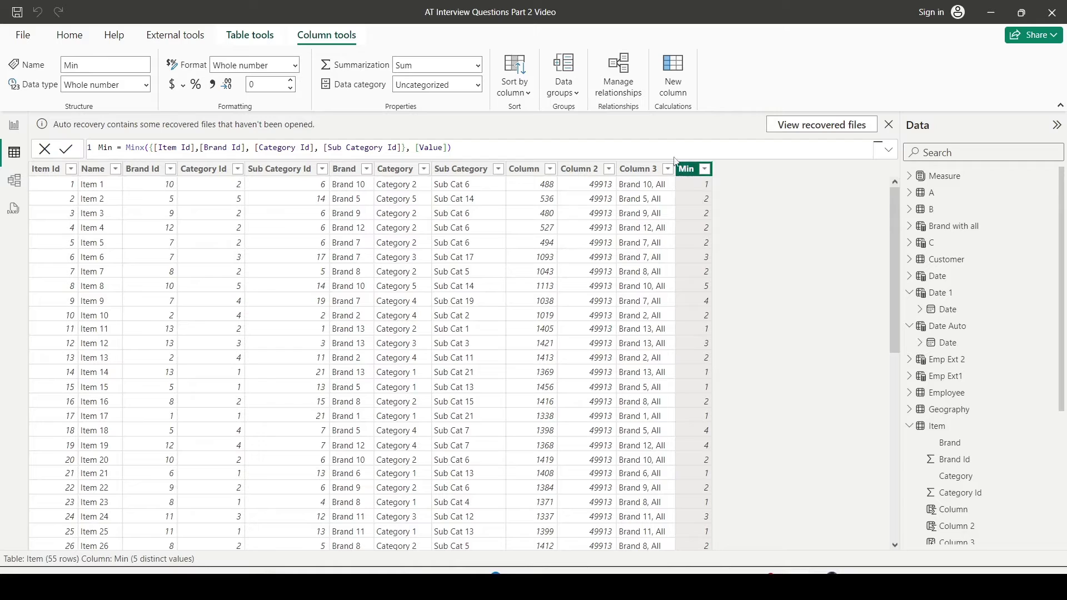
- Add a new Column 4 defined as Min([Item Id], [Category Id])
{"action": "left_click", "coordinate": [673, 89]}
{"action": "left_click", "coordinate": [182, 174]}
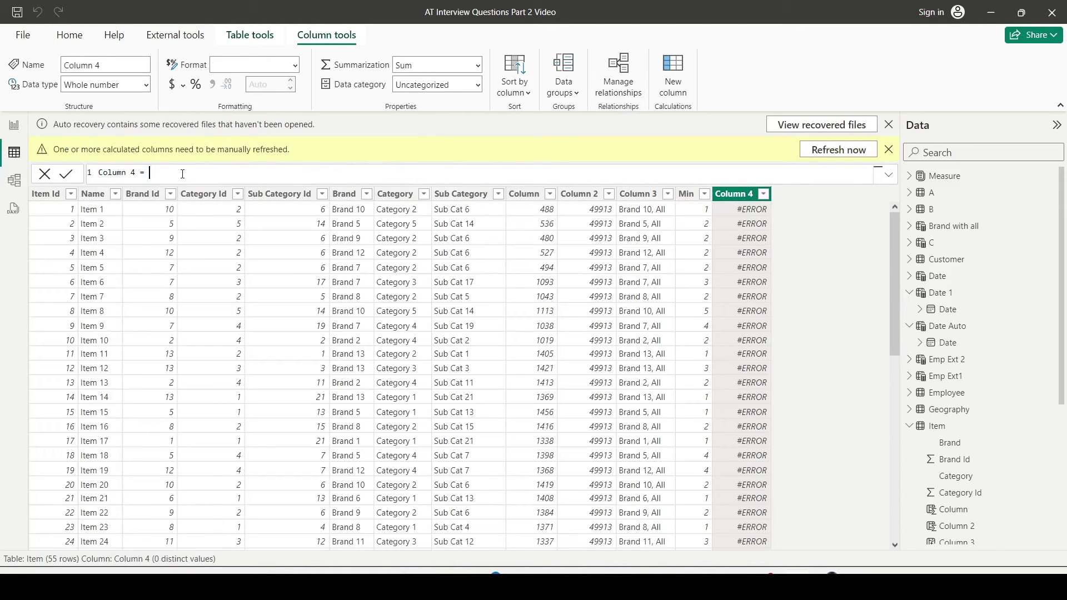
{"action": "type", "text": "Mi"}
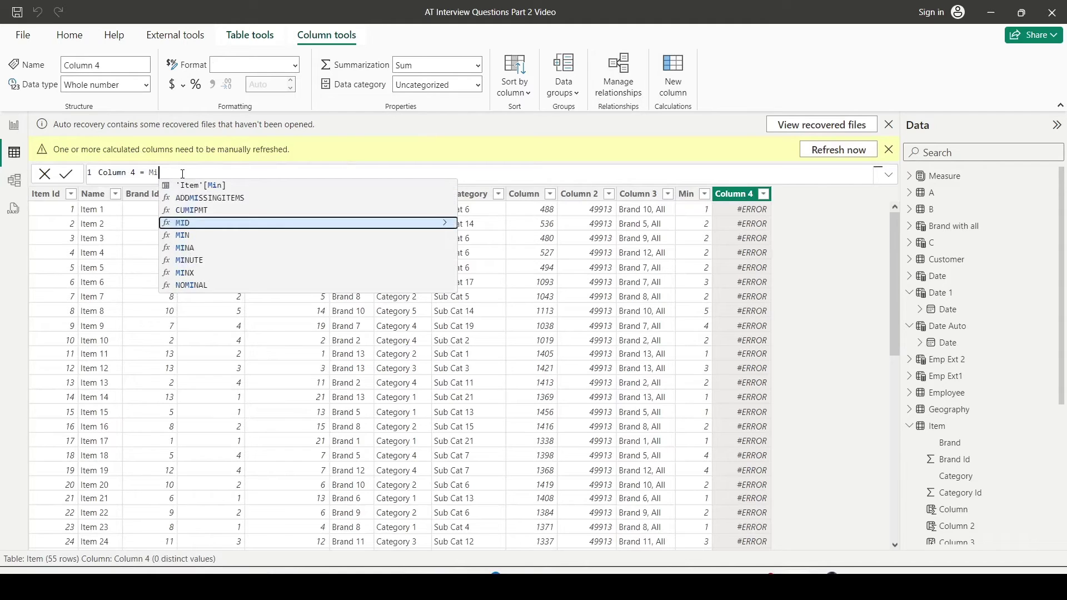
{"action": "type", "text": "n("}
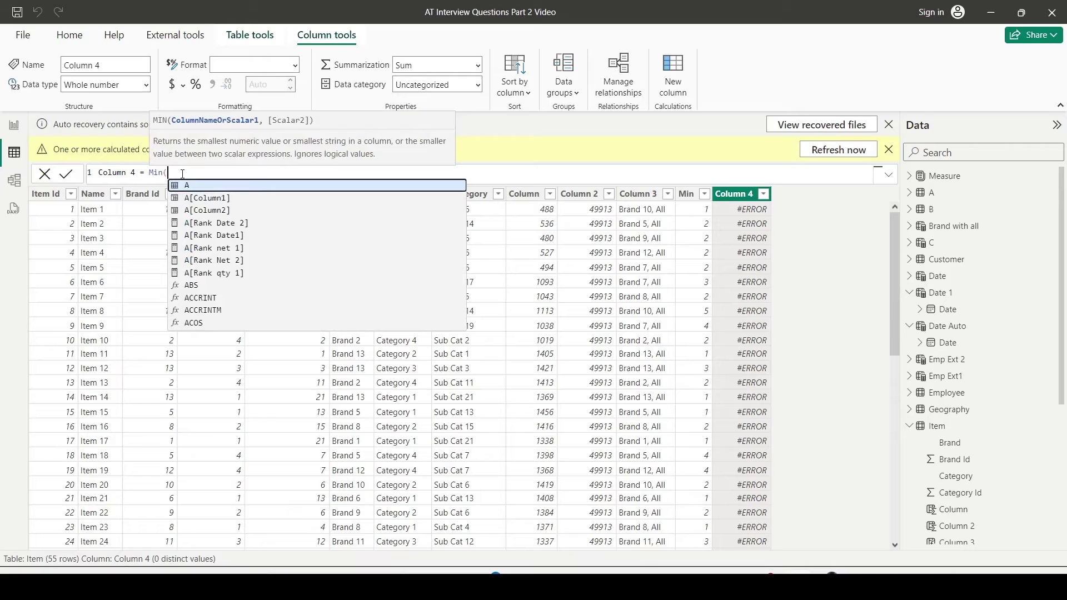
{"action": "type", "text": "[Item Id]"}
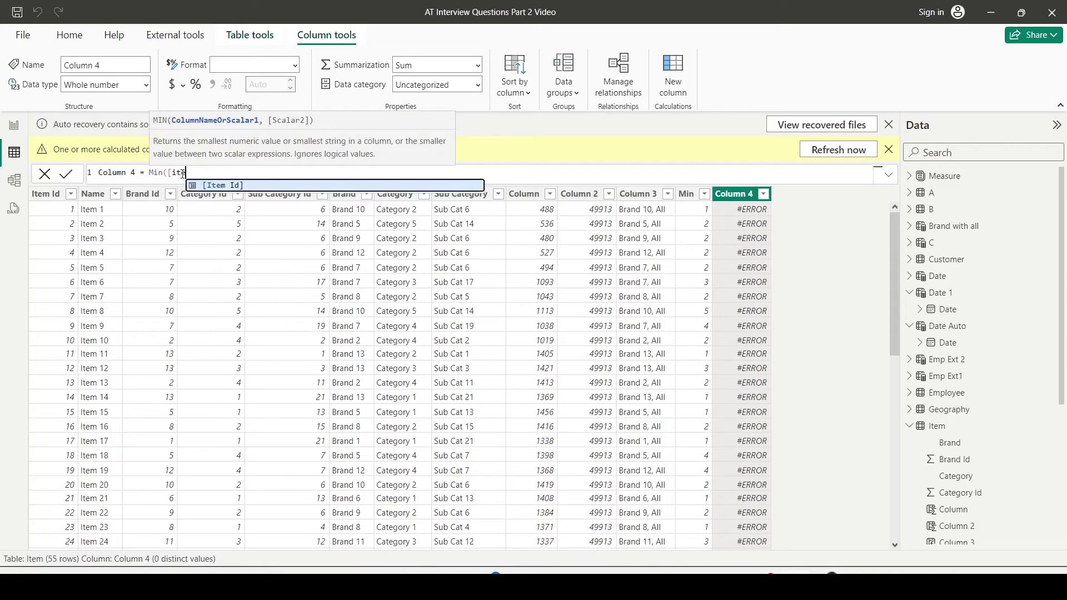
{"action": "type", "text": ", [ca"}
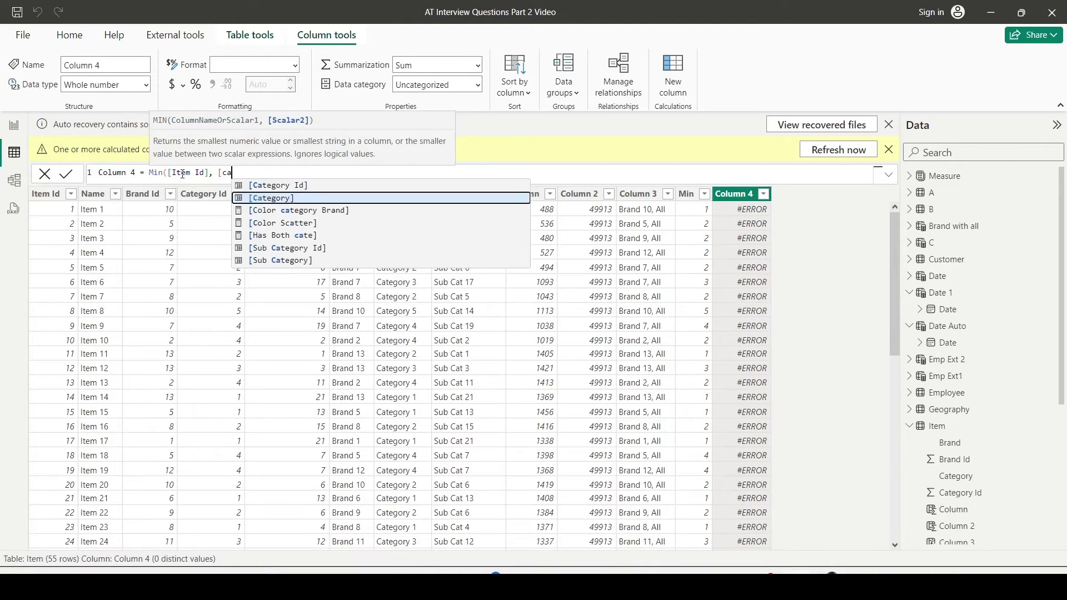
{"action": "key", "text": "Up"}
{"action": "key", "text": "Tab"}
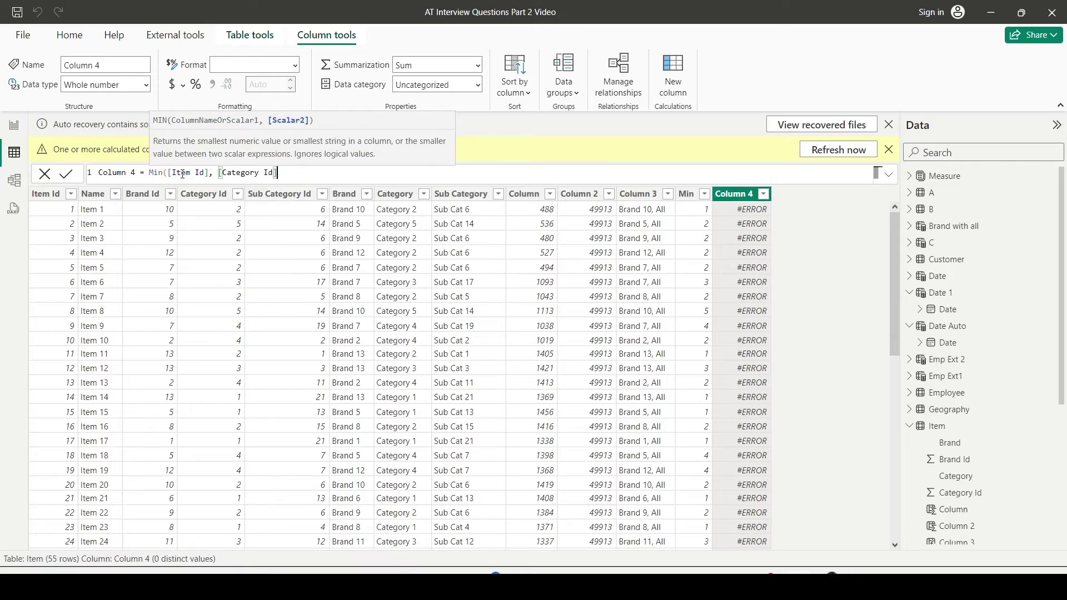
{"action": "type", "text": ")"}
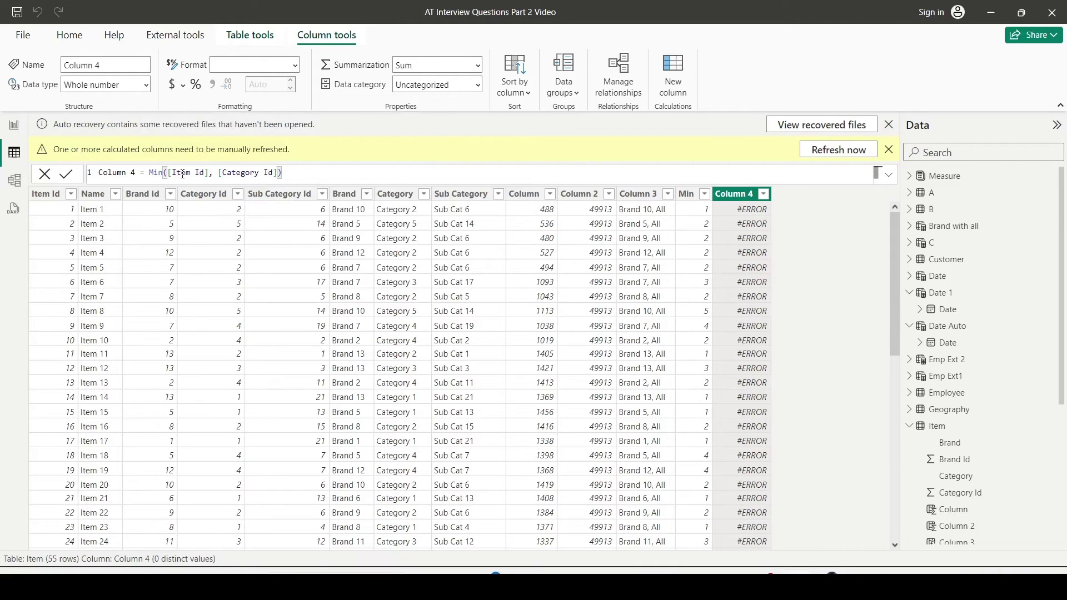
{"action": "key", "text": "Return"}
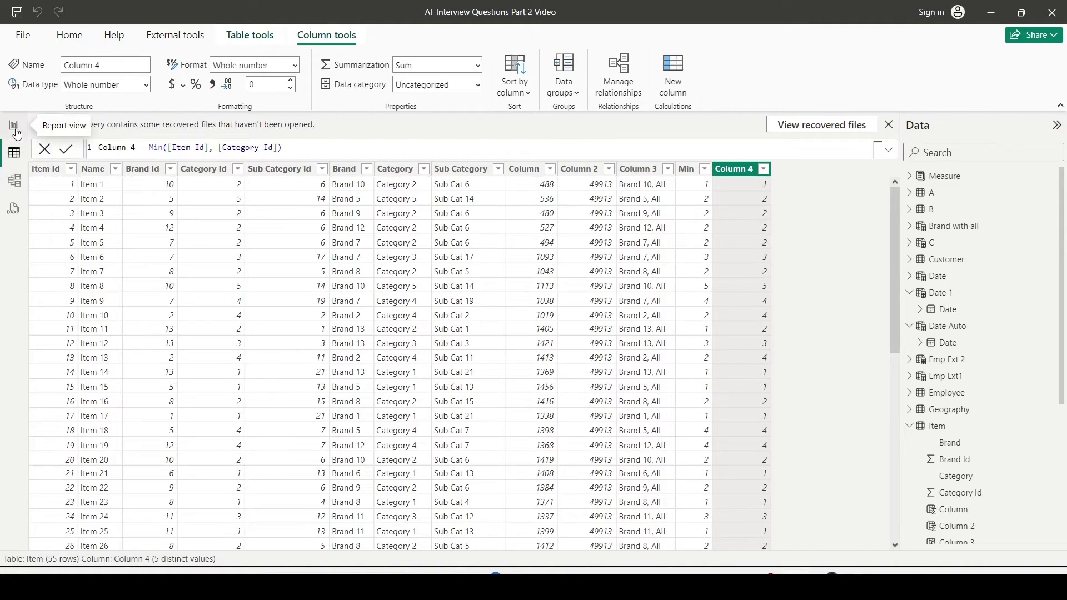
- Add a new report page with an empty table visual
{"action": "left_click", "coordinate": [15, 127]}
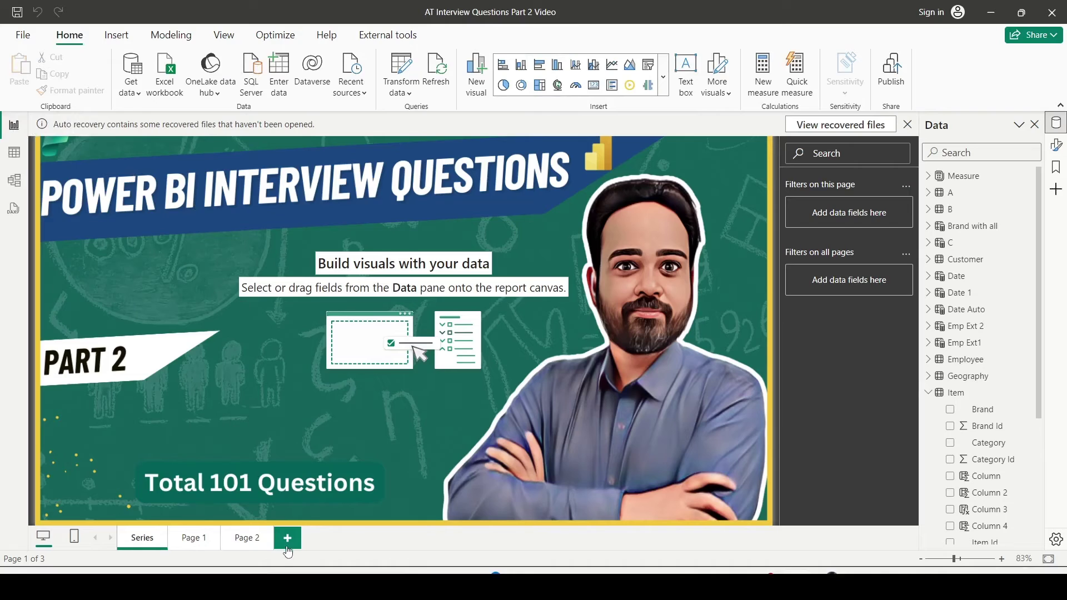
{"action": "left_click", "coordinate": [287, 547]}
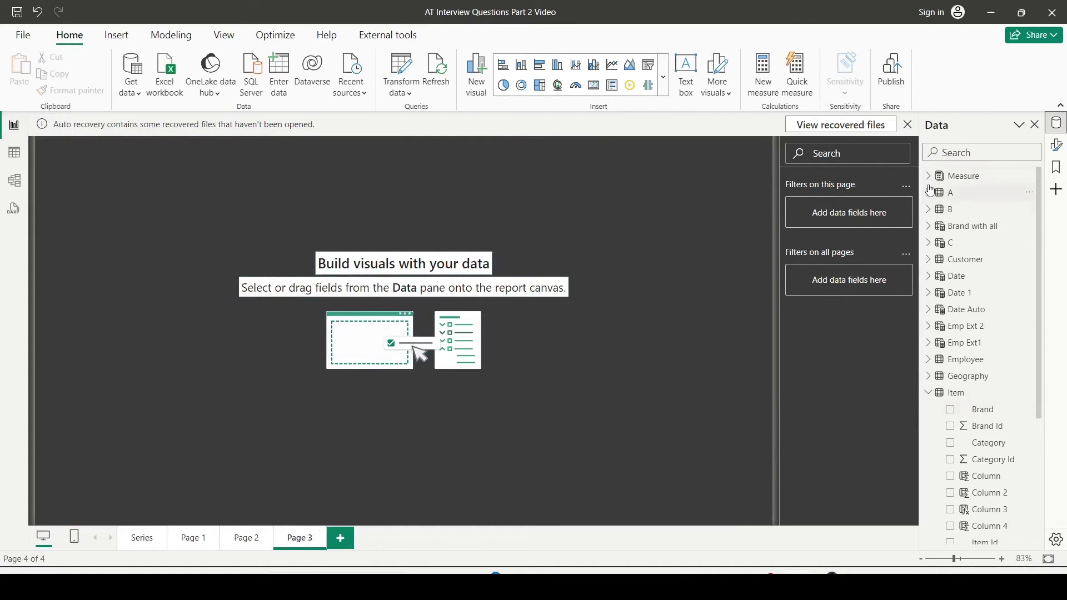
{"action": "left_click", "coordinate": [663, 78]}
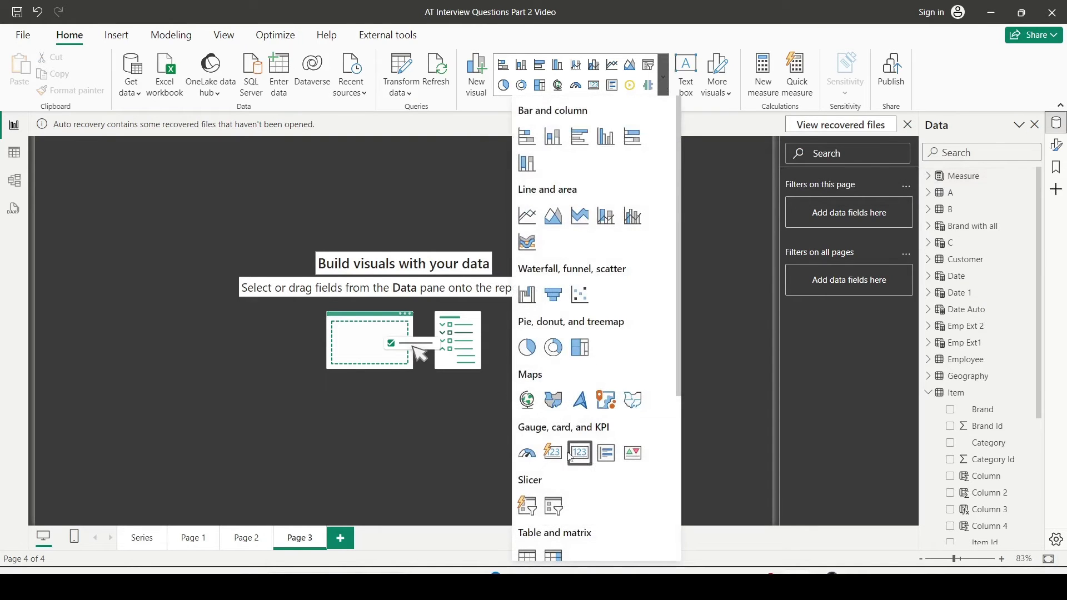
{"action": "scroll", "coordinate": [580, 453], "scroll_direction": "down", "scroll_amount": 3}
{"action": "left_click", "coordinate": [527, 419]}
{"action": "left_click_drag", "start_coordinate": [147, 232], "coordinate": [184, 273]}
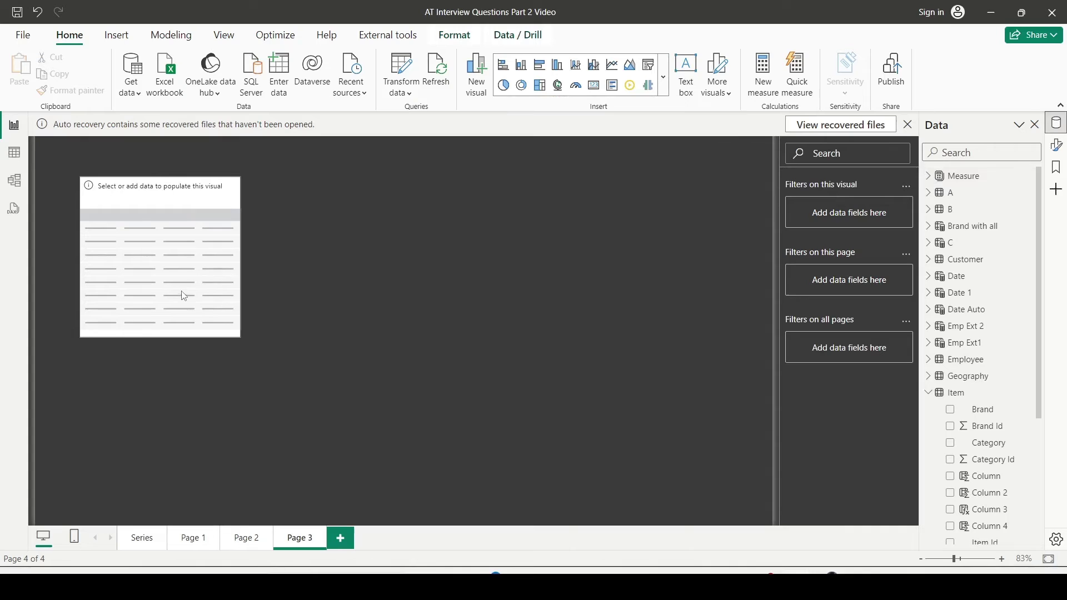
- Add the Base measures COGS, Gross, Margin and Net to the table, widening it
{"action": "left_click", "coordinate": [928, 176]}
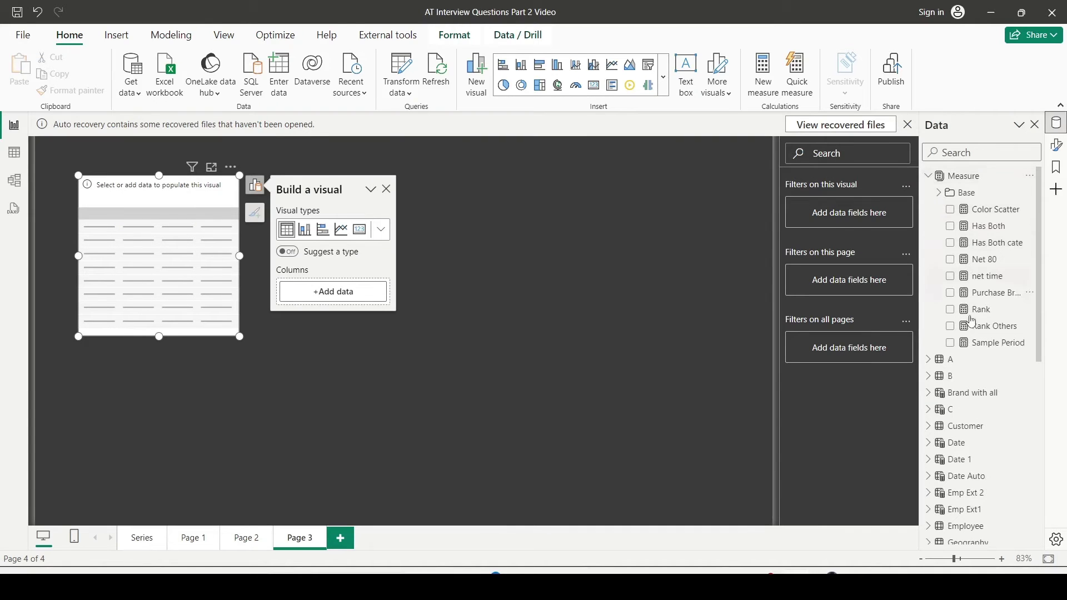
{"action": "left_click", "coordinate": [940, 192]}
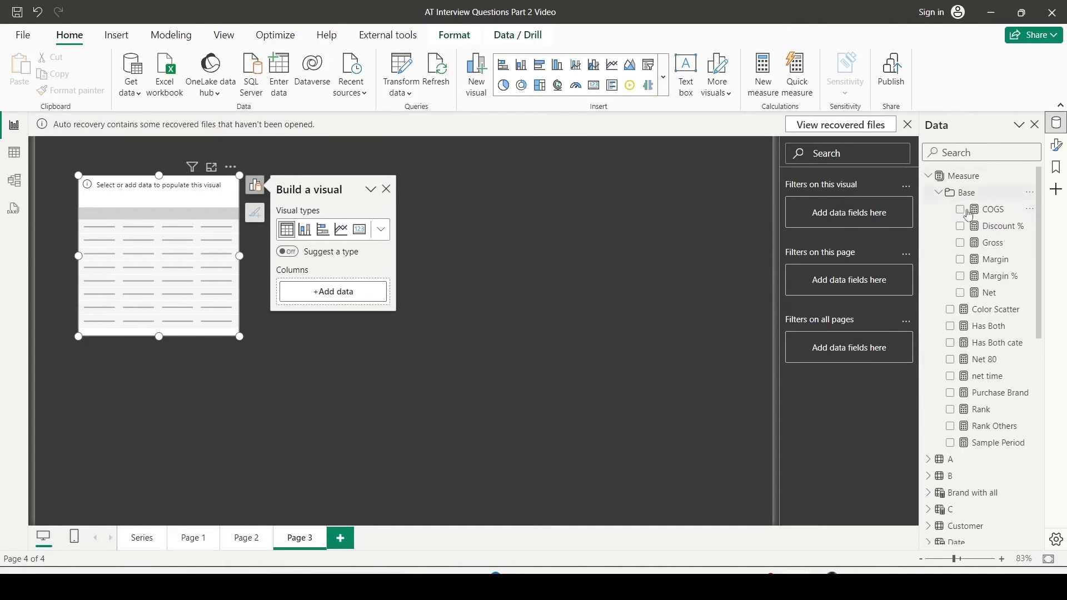
{"action": "left_click_drag", "start_coordinate": [983, 213], "coordinate": [162, 227]}
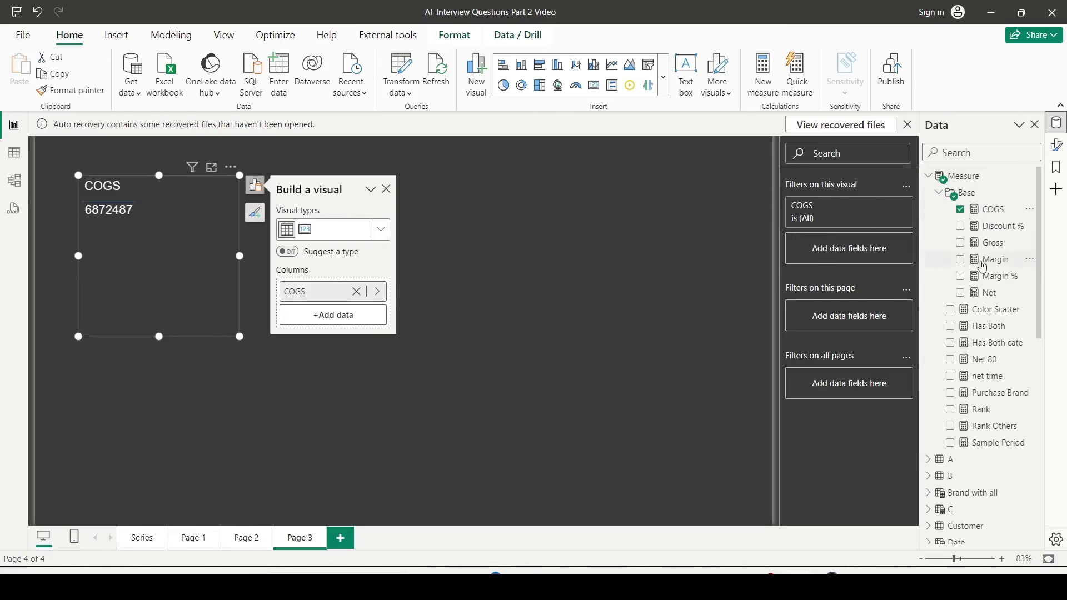
{"action": "left_click_drag", "start_coordinate": [984, 243], "coordinate": [177, 249]}
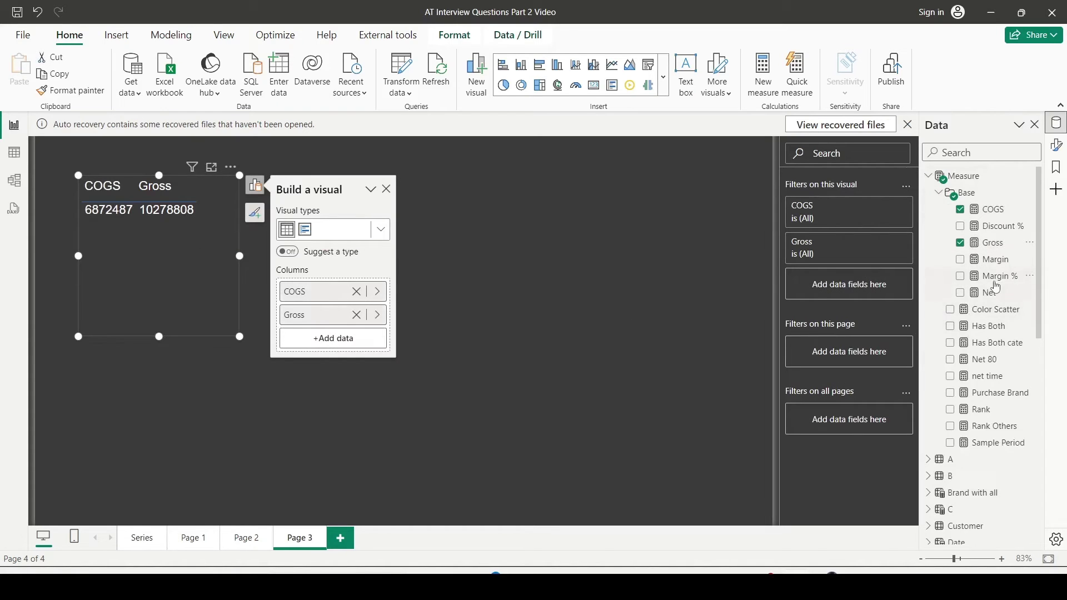
{"action": "left_click_drag", "start_coordinate": [995, 260], "coordinate": [294, 280]}
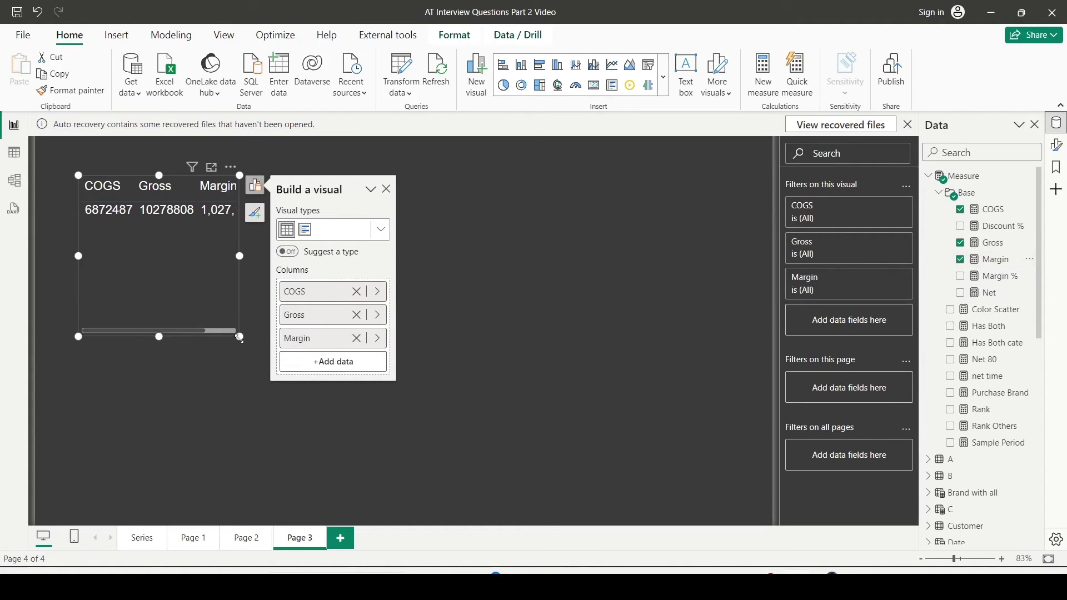
{"action": "left_click_drag", "start_coordinate": [240, 336], "coordinate": [450, 343]}
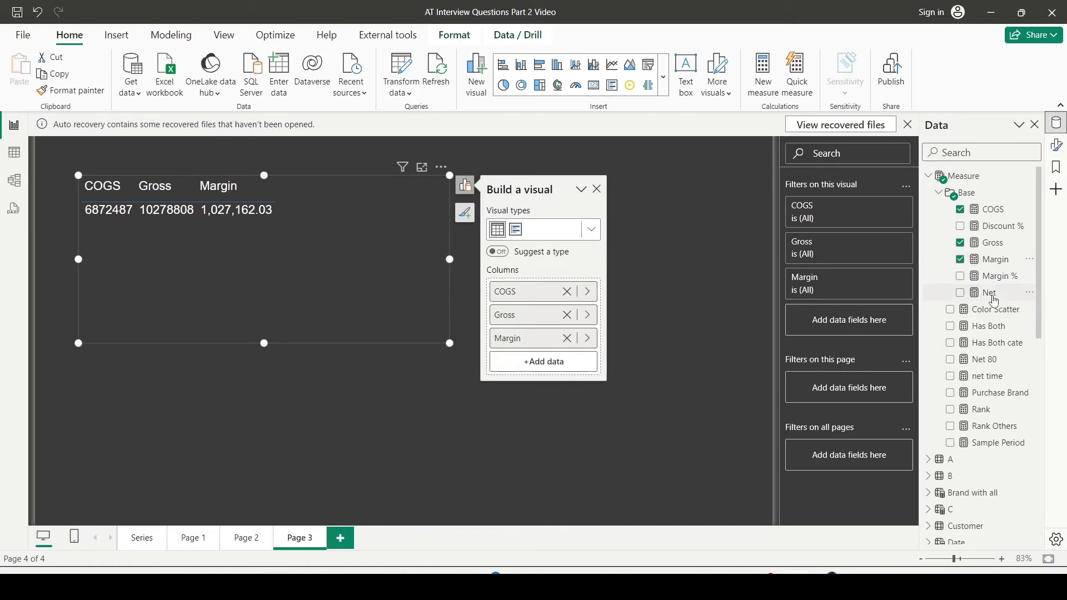
{"action": "left_click_drag", "start_coordinate": [992, 293], "coordinate": [326, 282]}
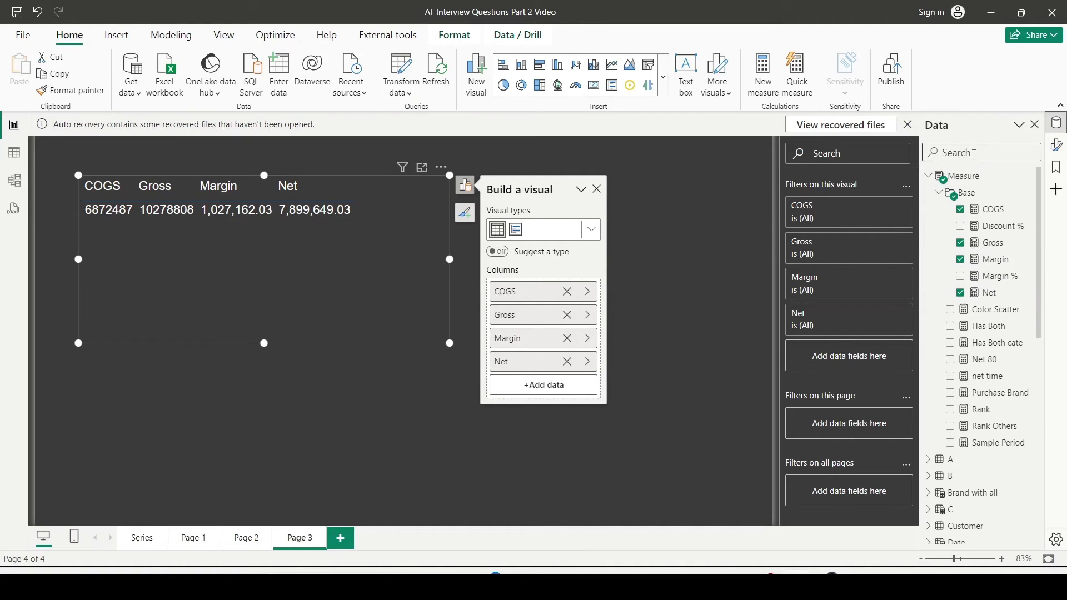
- Find the KPI Discount measure, add it to the table, and widen the visual
{"action": "left_click", "coordinate": [975, 153]}
{"action": "type", "text": "di"}
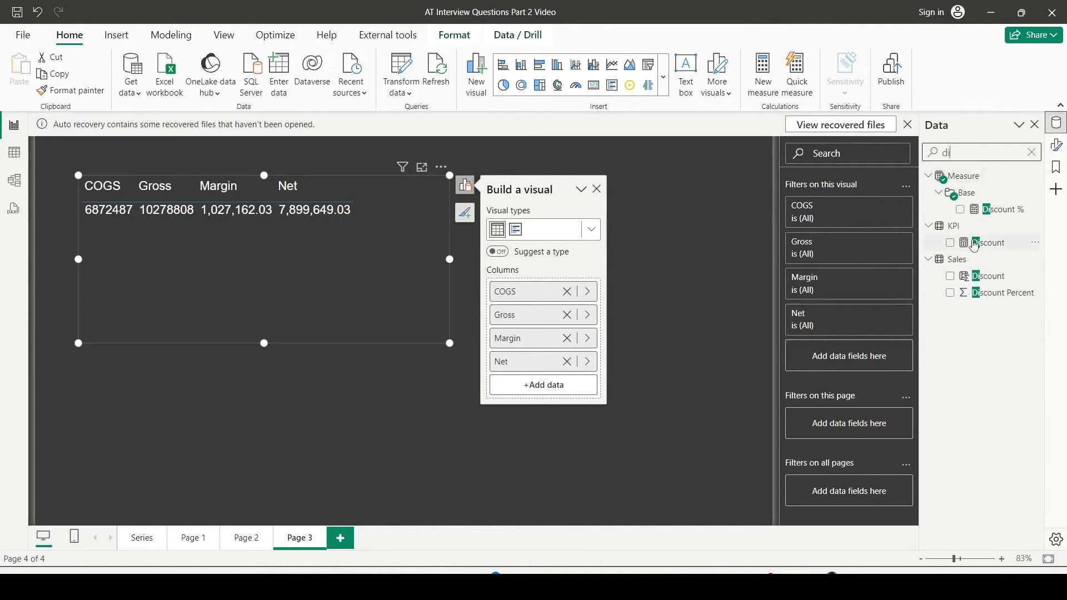
{"action": "left_click_drag", "start_coordinate": [976, 245], "coordinate": [304, 290]}
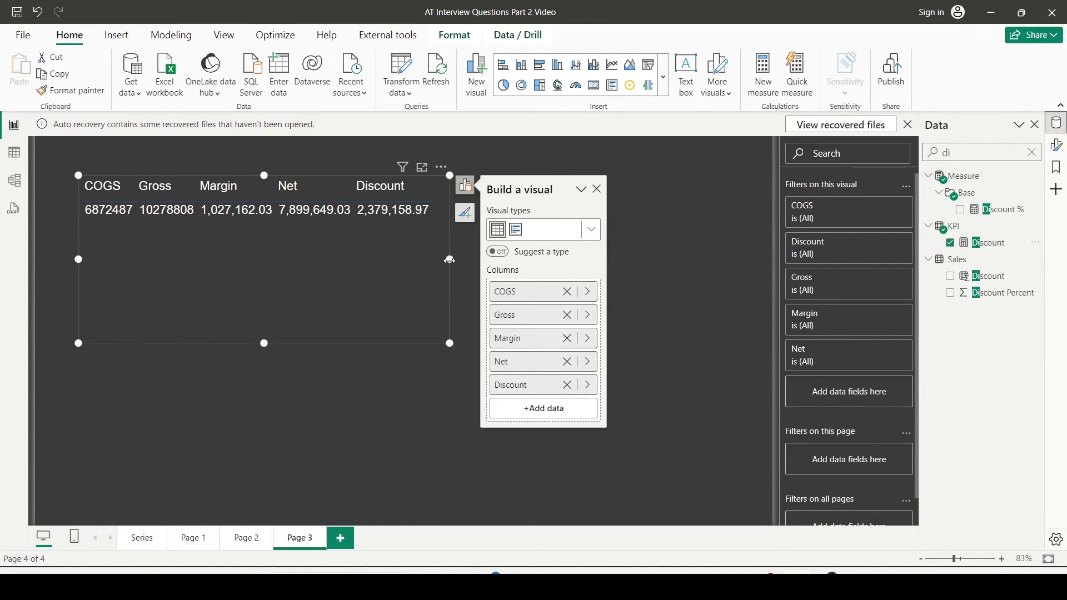
{"action": "left_click_drag", "start_coordinate": [451, 259], "coordinate": [622, 260]}
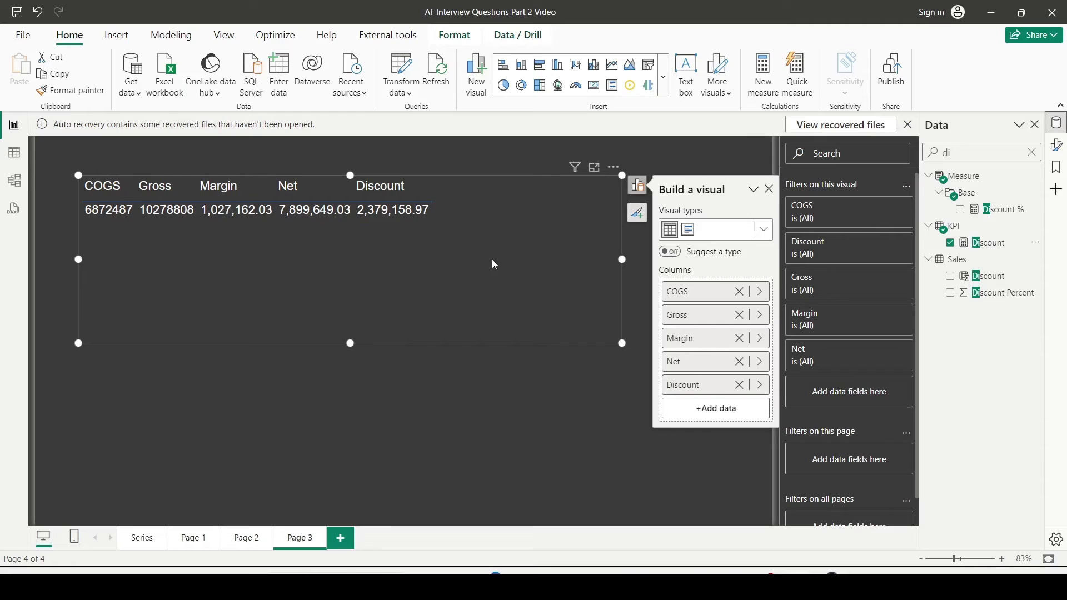
- Create a new measure in the Measure table named Min of 5
{"action": "left_click", "coordinate": [965, 176]}
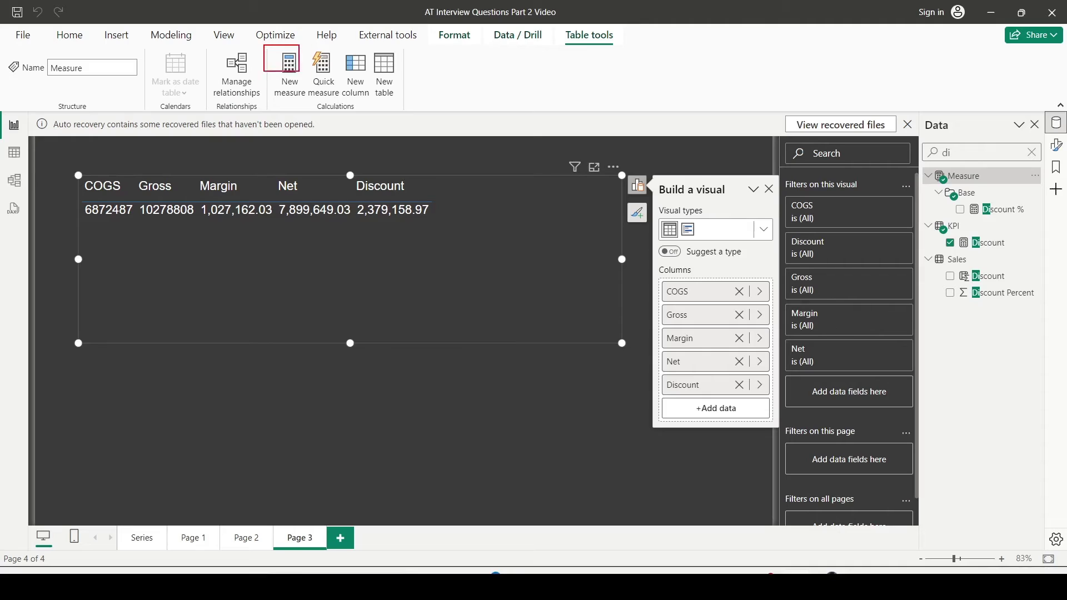
{"action": "left_click_drag", "start_coordinate": [561, 27], "coordinate": [626, 48]}
{"action": "key", "text": "Escape"}
{"action": "left_click", "coordinate": [290, 72]}
{"action": "double_click", "coordinate": [120, 146]}
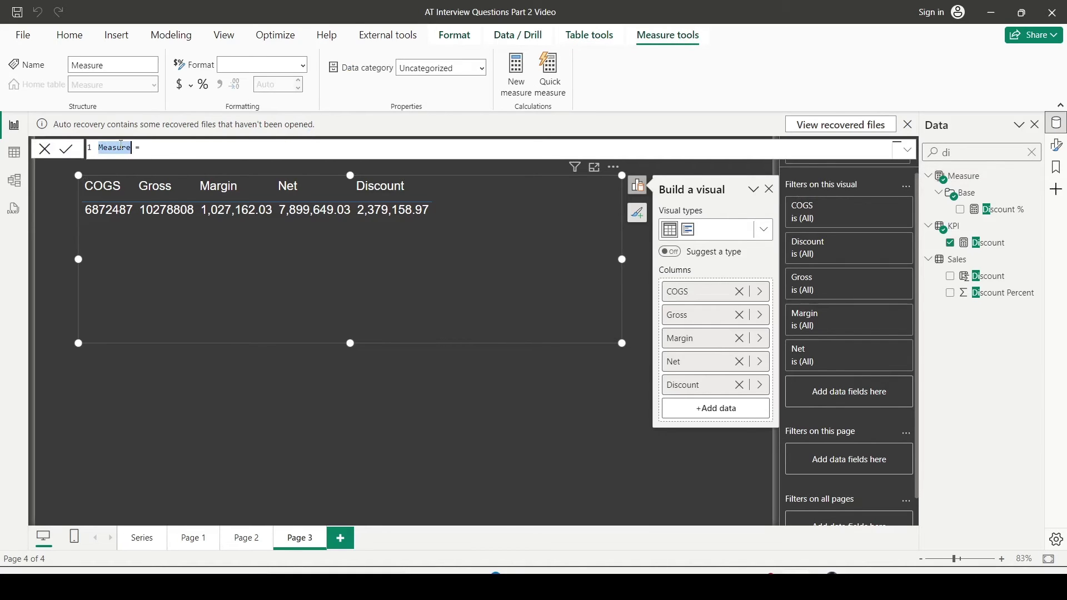
{"action": "type", "text": "Min "}
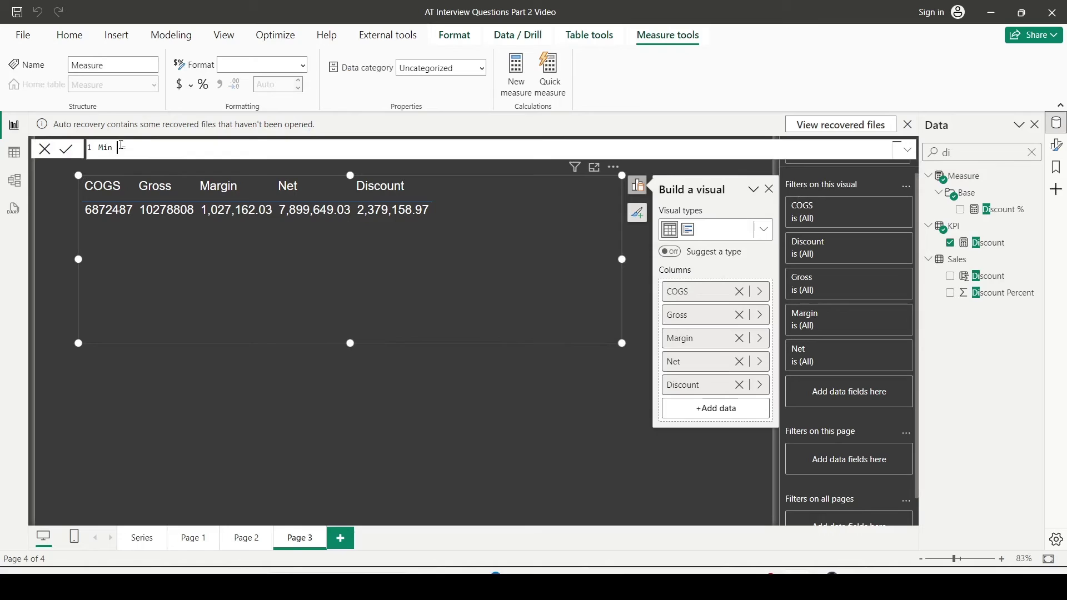
{"action": "type", "text": "of 5"}
{"action": "key", "text": "End"}
- Start the formula MINX({[Gross],[COGS],[Margin] using autocomplete
{"action": "type", "text": "min"}
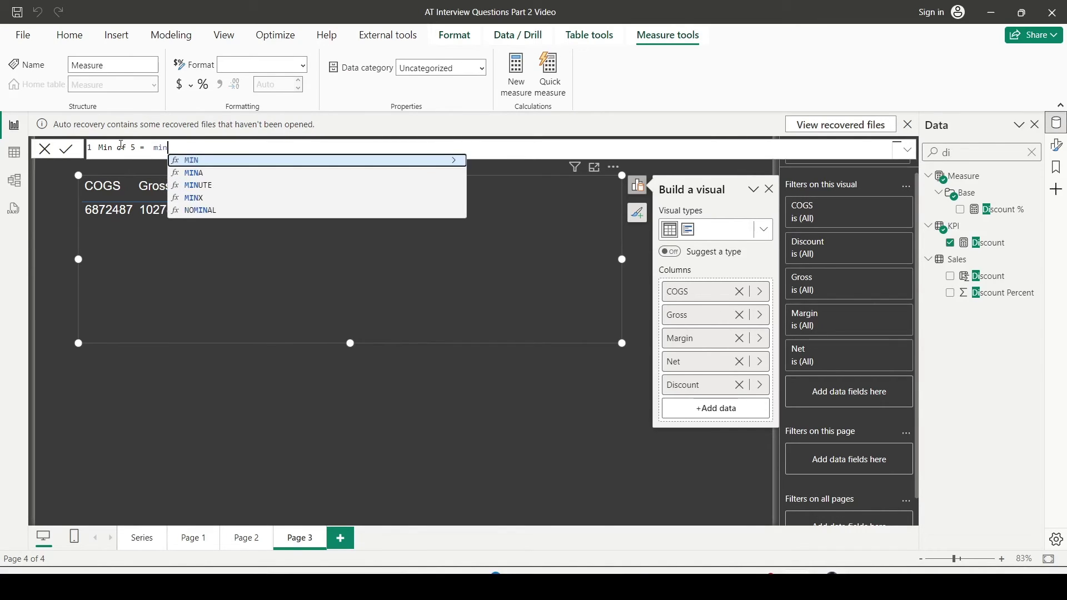
{"action": "key", "text": "Down"}
{"action": "key", "text": "Down"}
{"action": "key", "text": "Down"}
{"action": "key", "text": "Tab"}
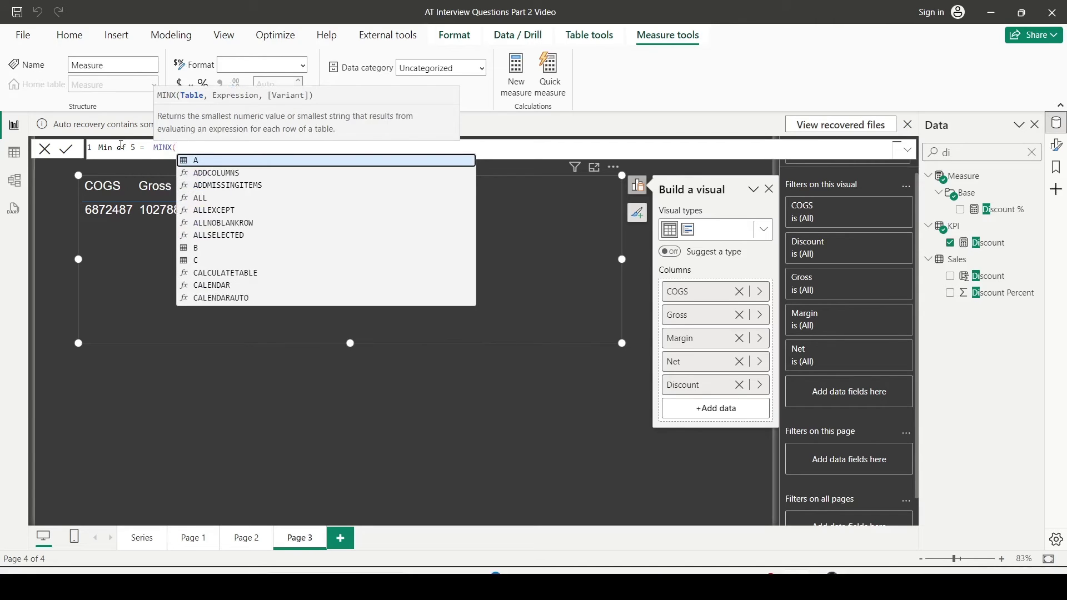
{"action": "type", "text": "{[Gr"}
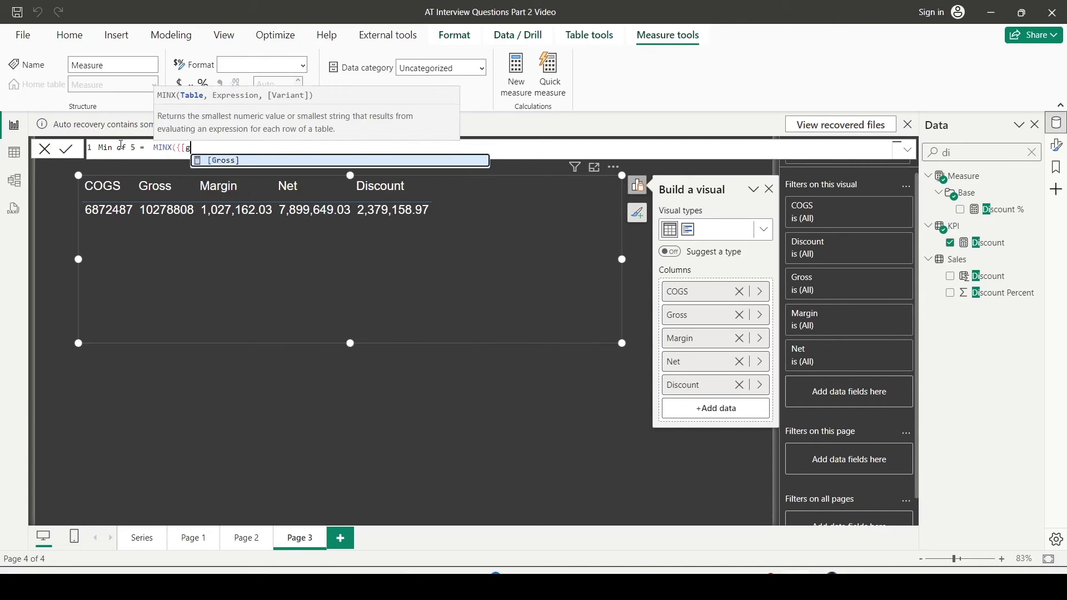
{"action": "key", "text": "Tab"}
{"action": "type", "text": ",["}
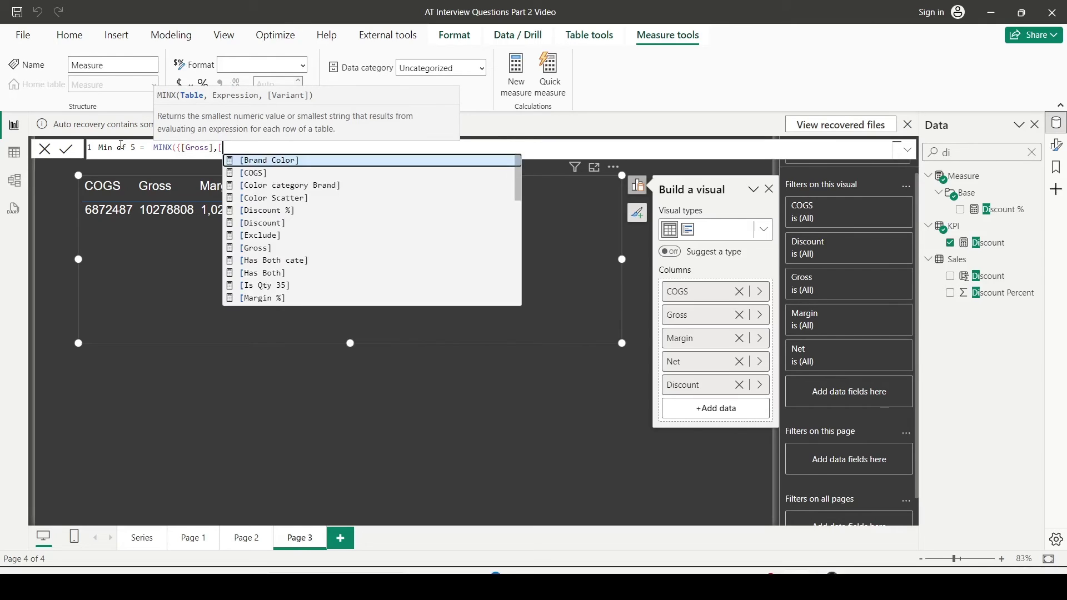
{"action": "type", "text": "CO"}
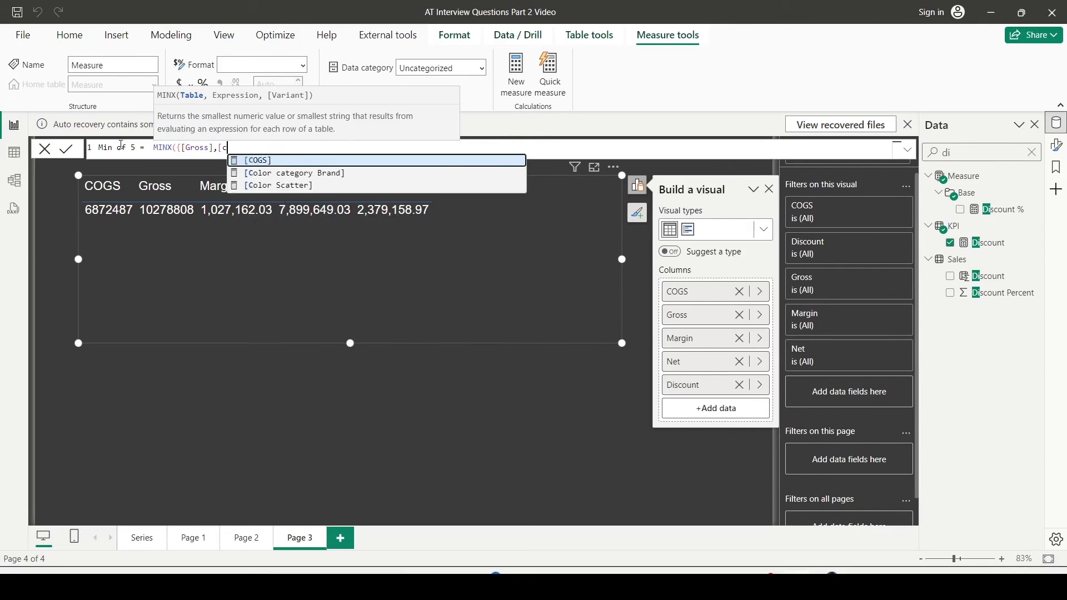
{"action": "key", "text": "Tab"}
{"action": "type", "text": ",[m"}
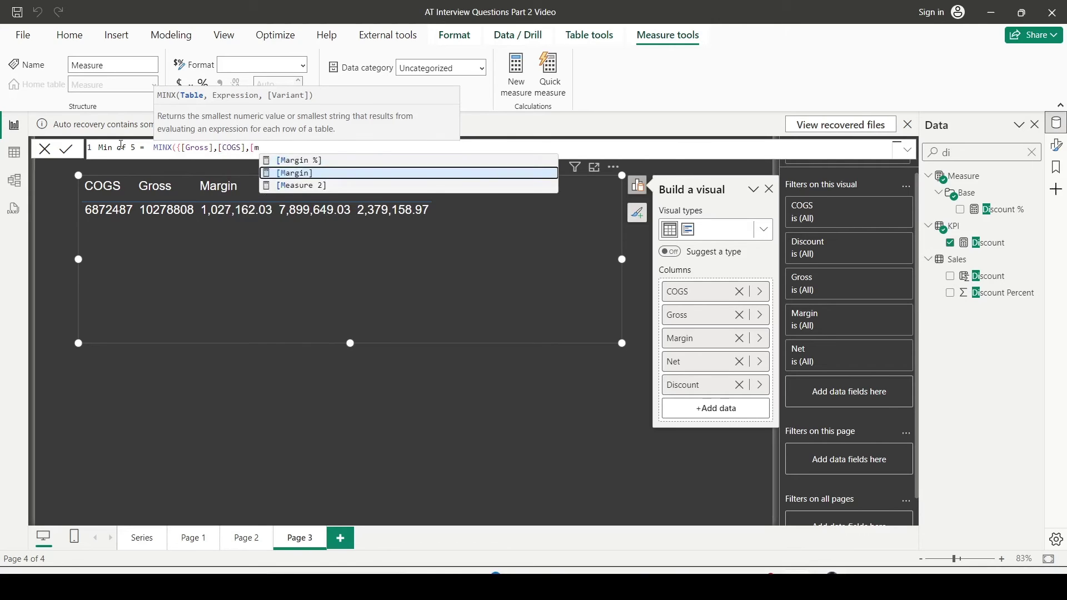
{"action": "key", "text": "Tab"}
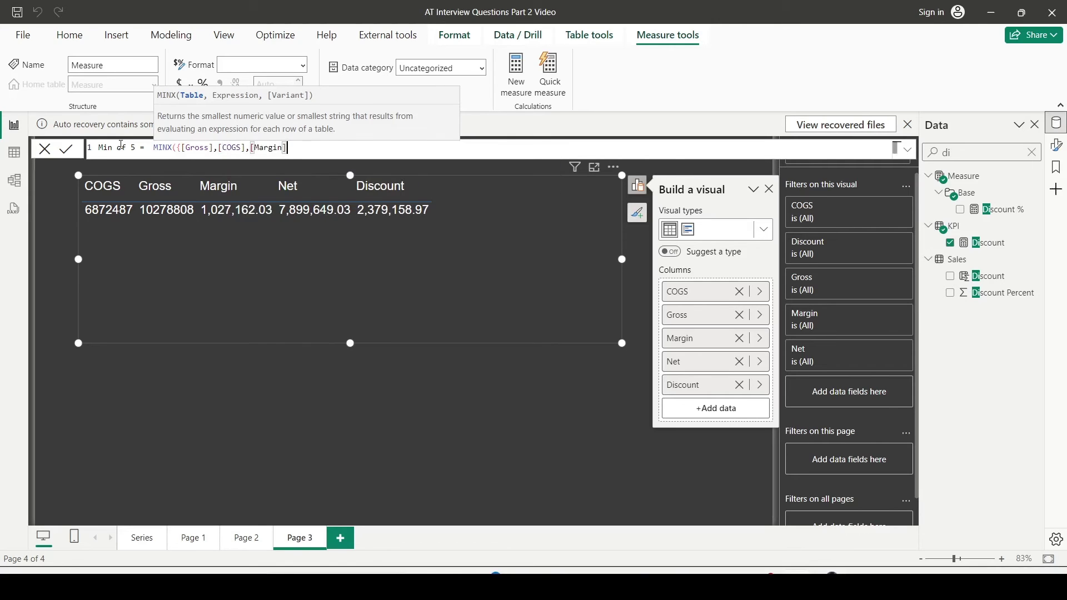
- Add [Net] and [Discount], close with [Value], and commit the measure
{"action": "type", "text": ",[ne"}
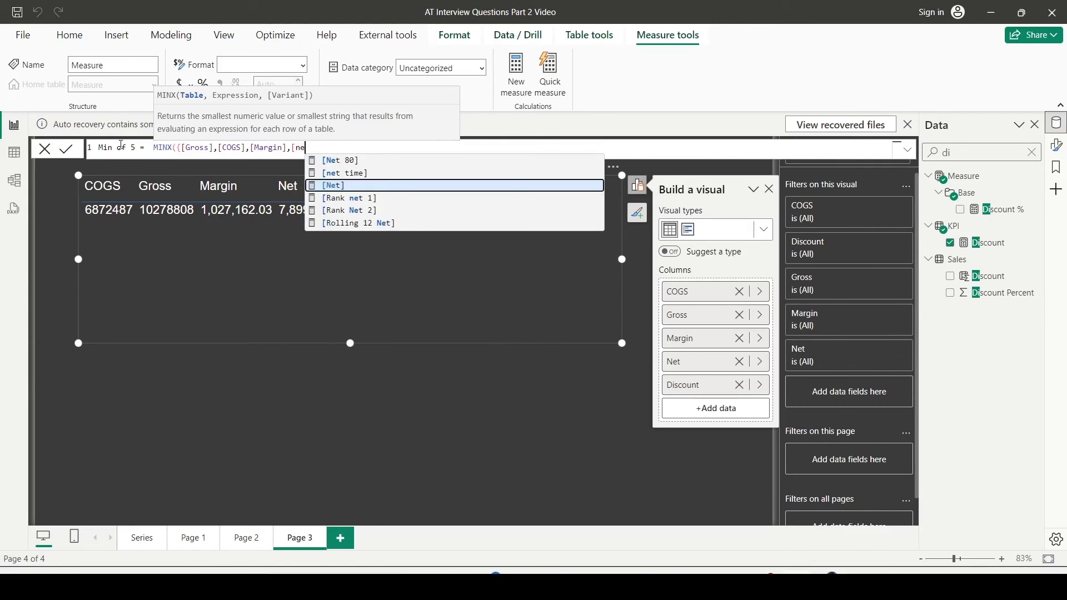
{"action": "key", "text": "Tab"}
{"action": "type", "text": ",["}
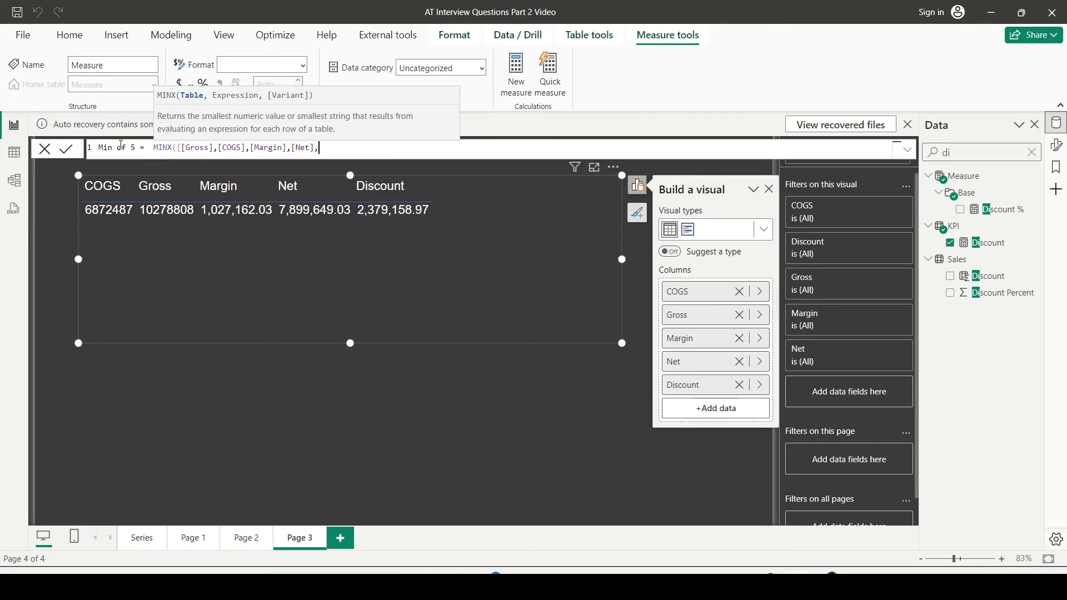
{"action": "type", "text": "di"}
{"action": "key", "text": "Down"}
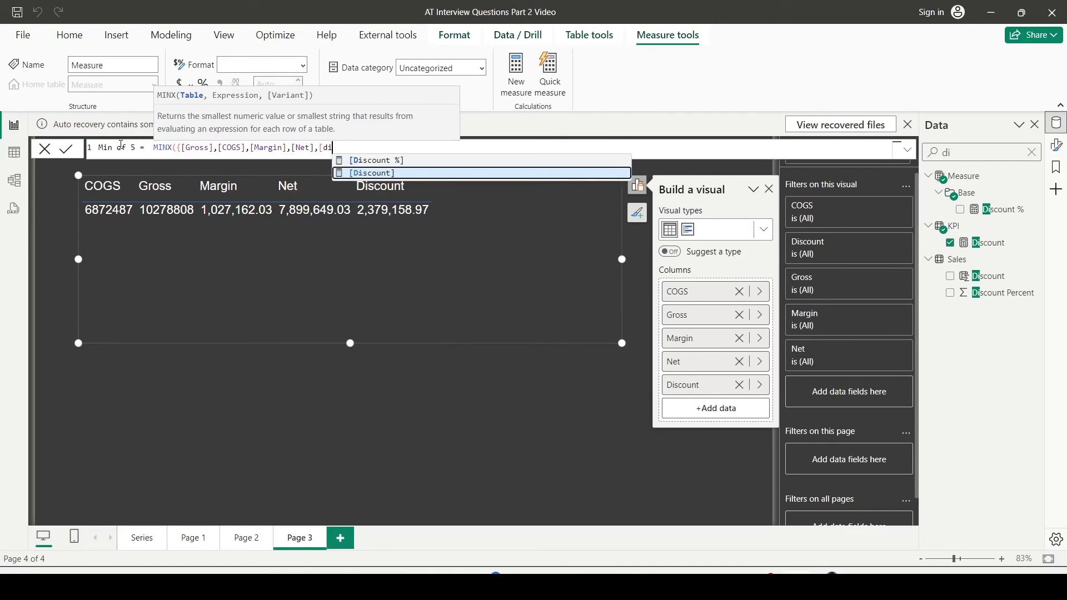
{"action": "key", "text": "Tab"}
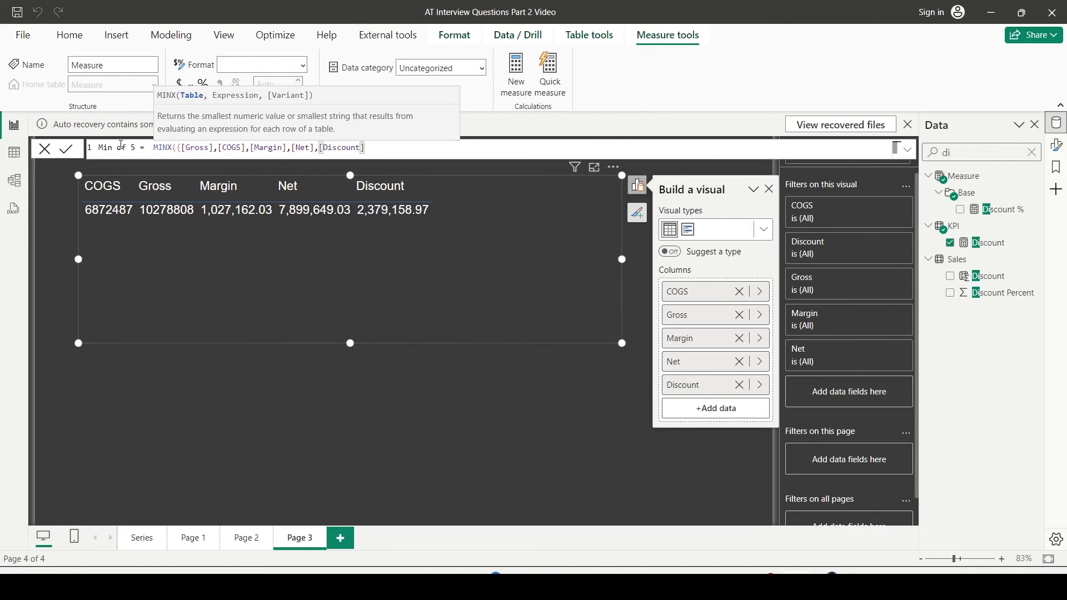
{"action": "type", "text": "}, ["}
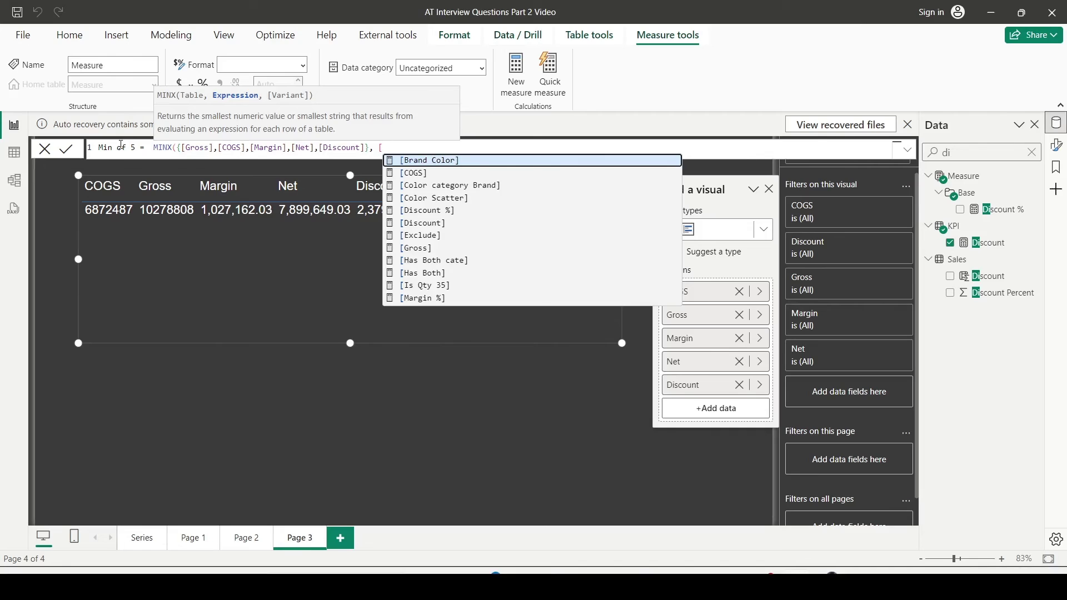
{"action": "type", "text": "Value]"}
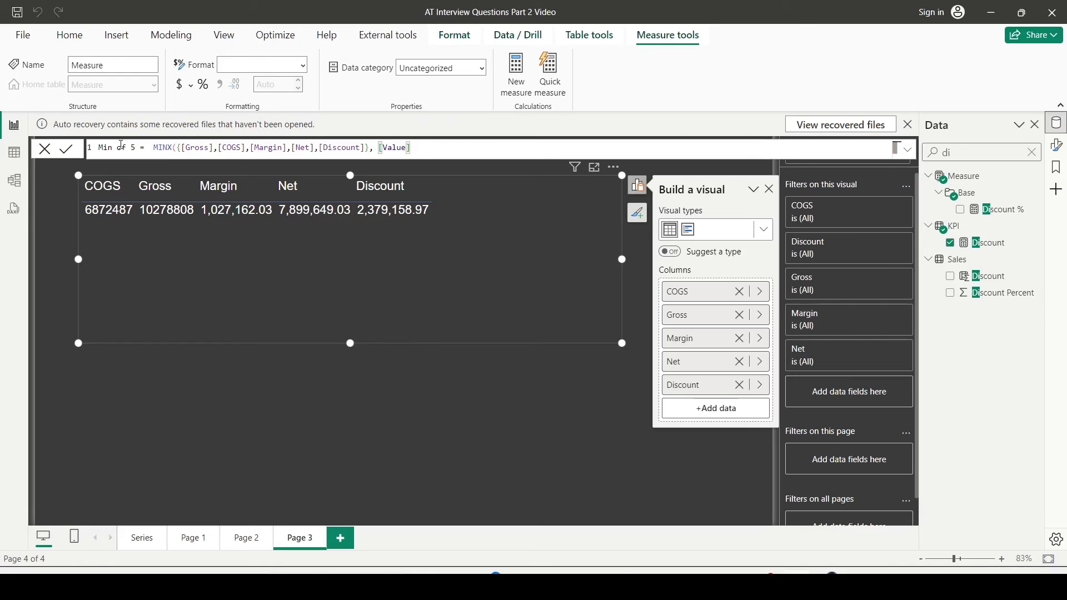
{"action": "type", "text": ")"}
{"action": "key", "text": "Return"}
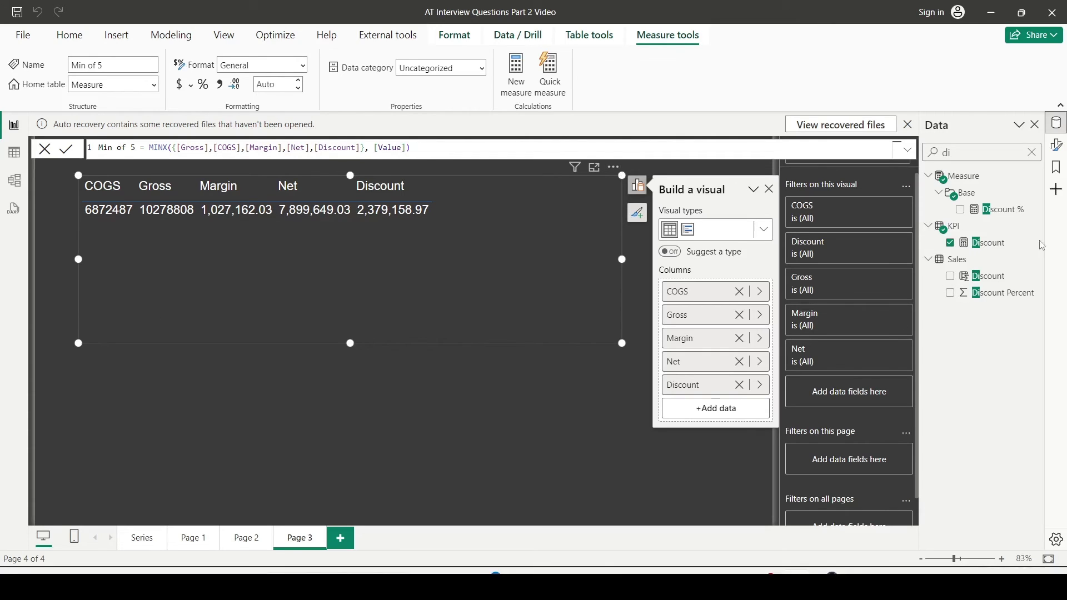
- Search the fields for Min of 5 and add it to the table
{"action": "key", "text": "BackSpace"}
{"action": "key", "text": "BackSpace"}
{"action": "type", "text": "mi"}
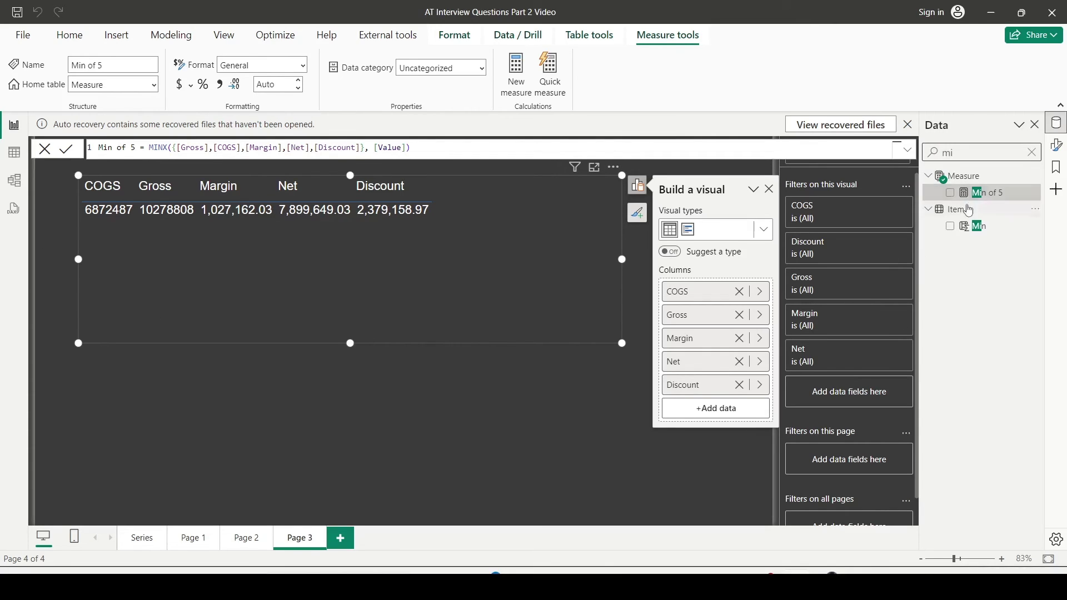
{"action": "left_click_drag", "start_coordinate": [989, 193], "coordinate": [421, 273]}
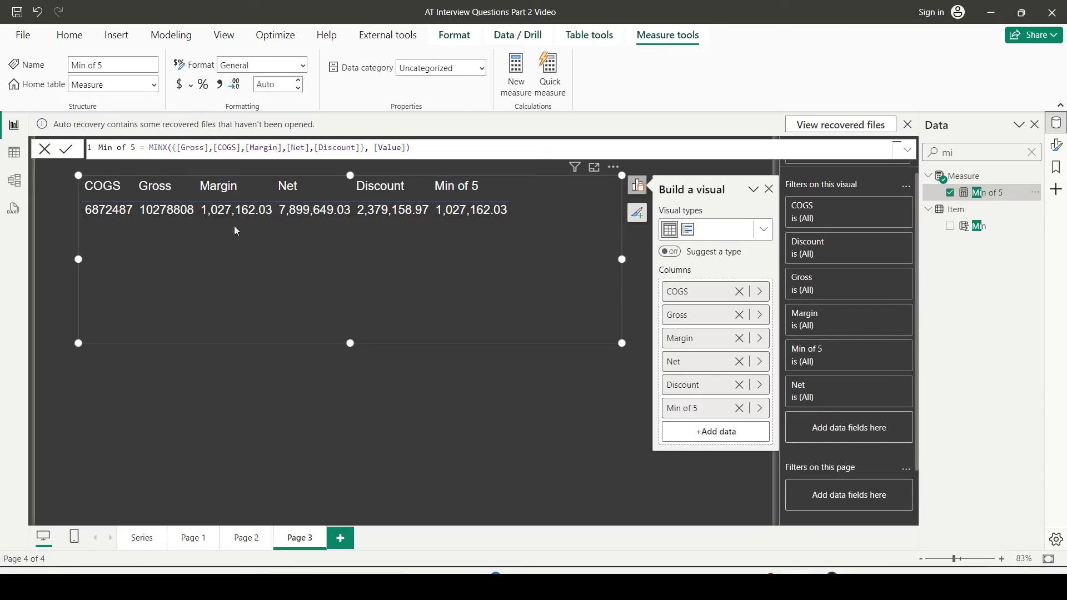
- Add Item > Brand to the table and enlarge it to show every brand row
{"action": "left_click", "coordinate": [1032, 153]}
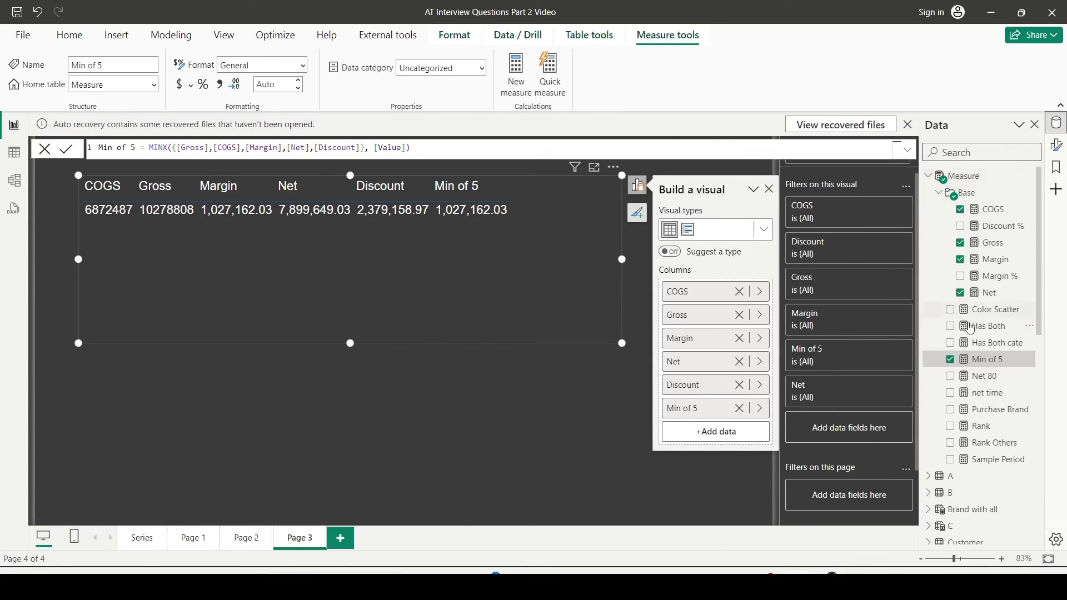
{"action": "scroll", "coordinate": [967, 339], "scroll_direction": "down", "scroll_amount": 5}
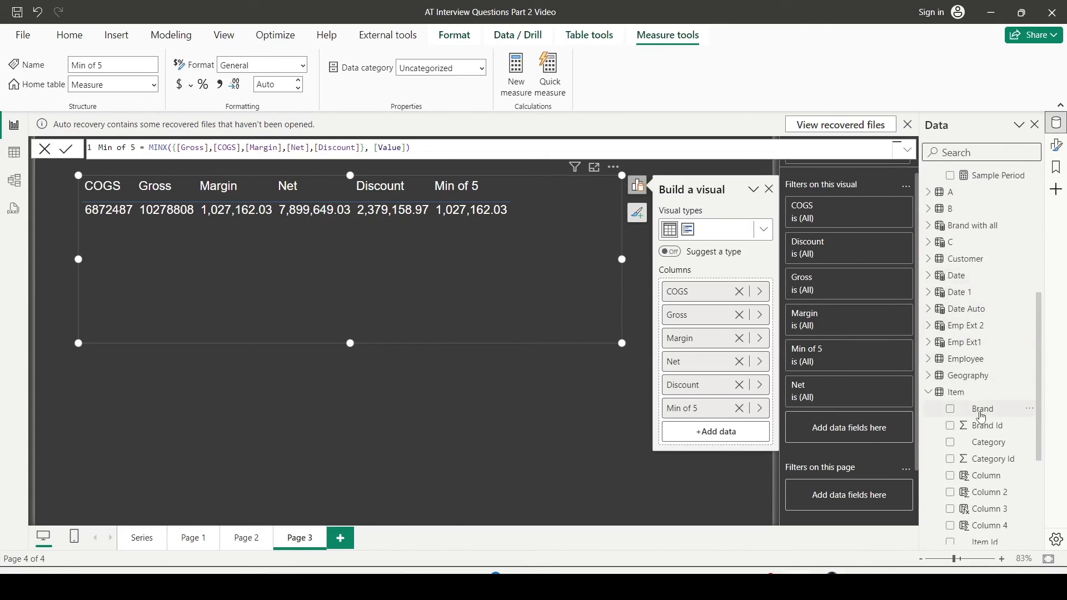
{"action": "left_click_drag", "start_coordinate": [982, 409], "coordinate": [714, 283]}
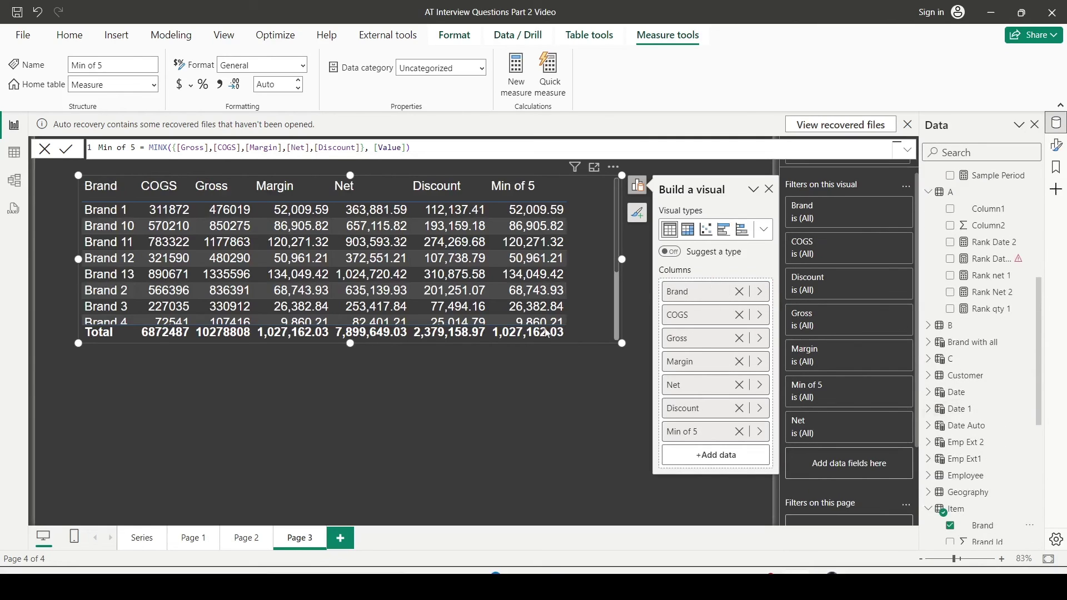
{"action": "left_click_drag", "start_coordinate": [621, 343], "coordinate": [648, 489]}
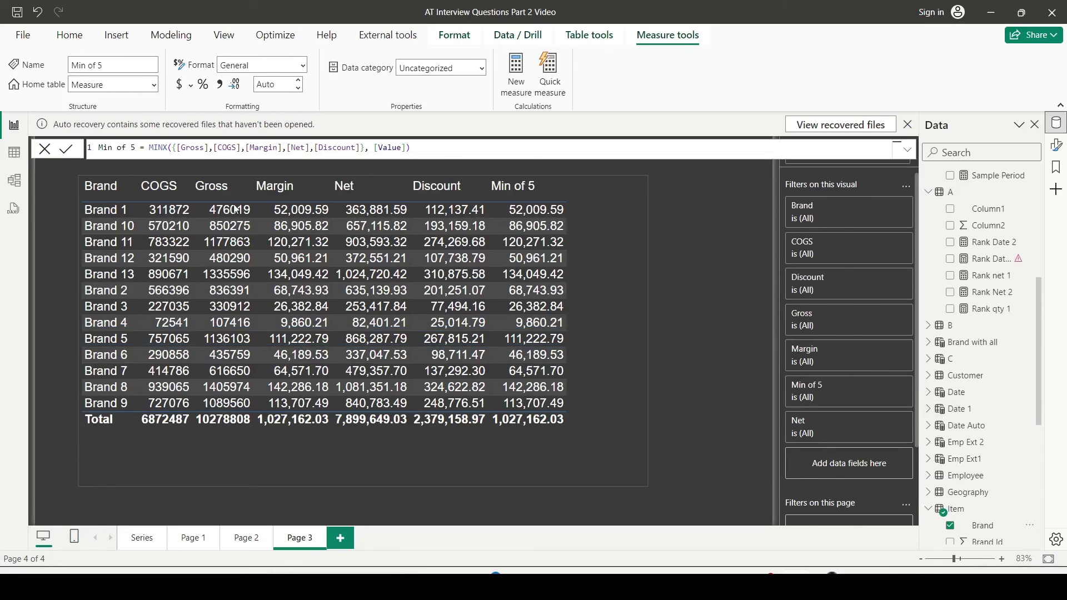
{"action": "left_click", "coordinate": [648, 487]}
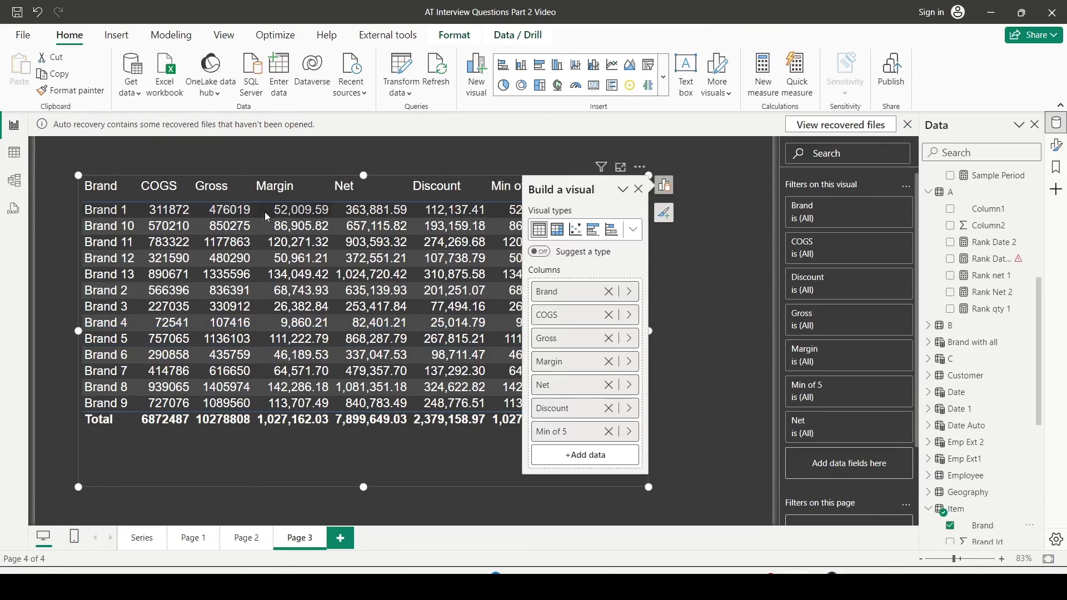
- Deselect the table and highlight Brand 1's row from COGS to Min of 5
{"action": "left_click", "coordinate": [712, 257]}
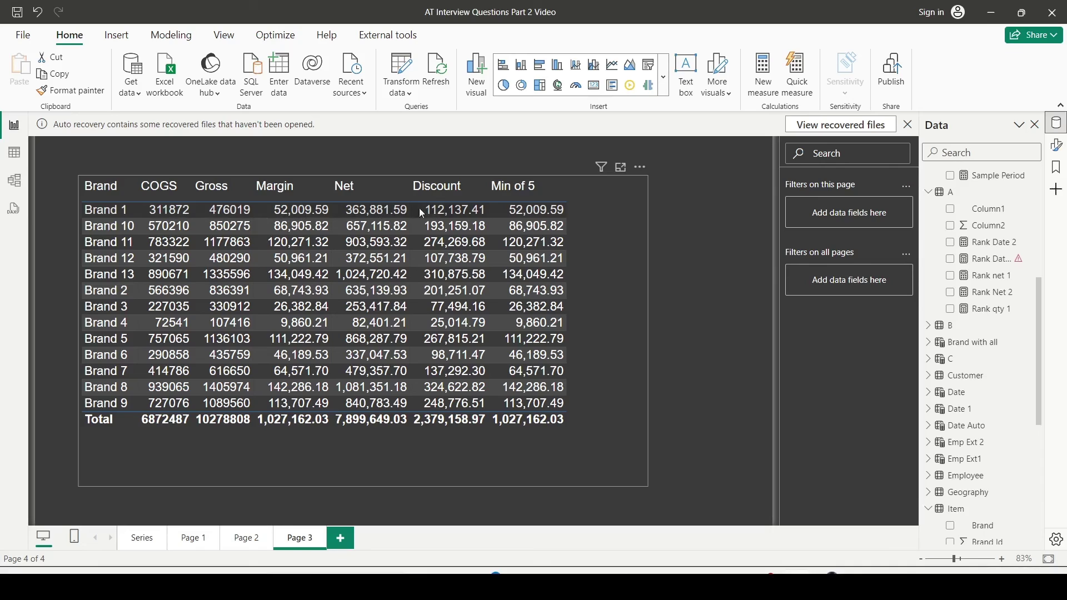
{"action": "left_click_drag", "start_coordinate": [147, 207], "coordinate": [561, 210]}
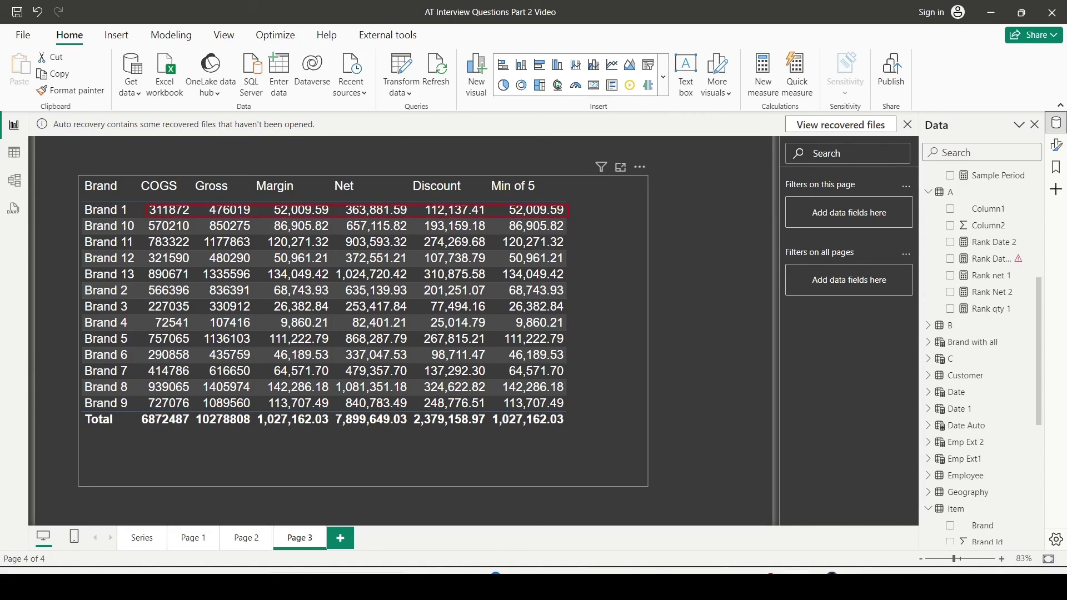
{"action": "left_click", "coordinate": [415, 541]}
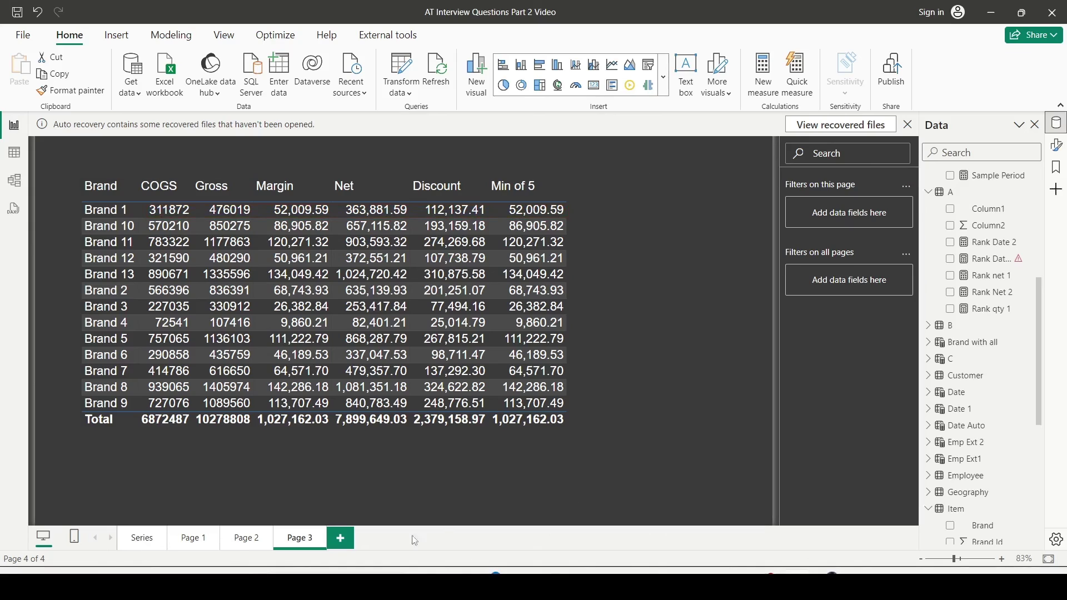